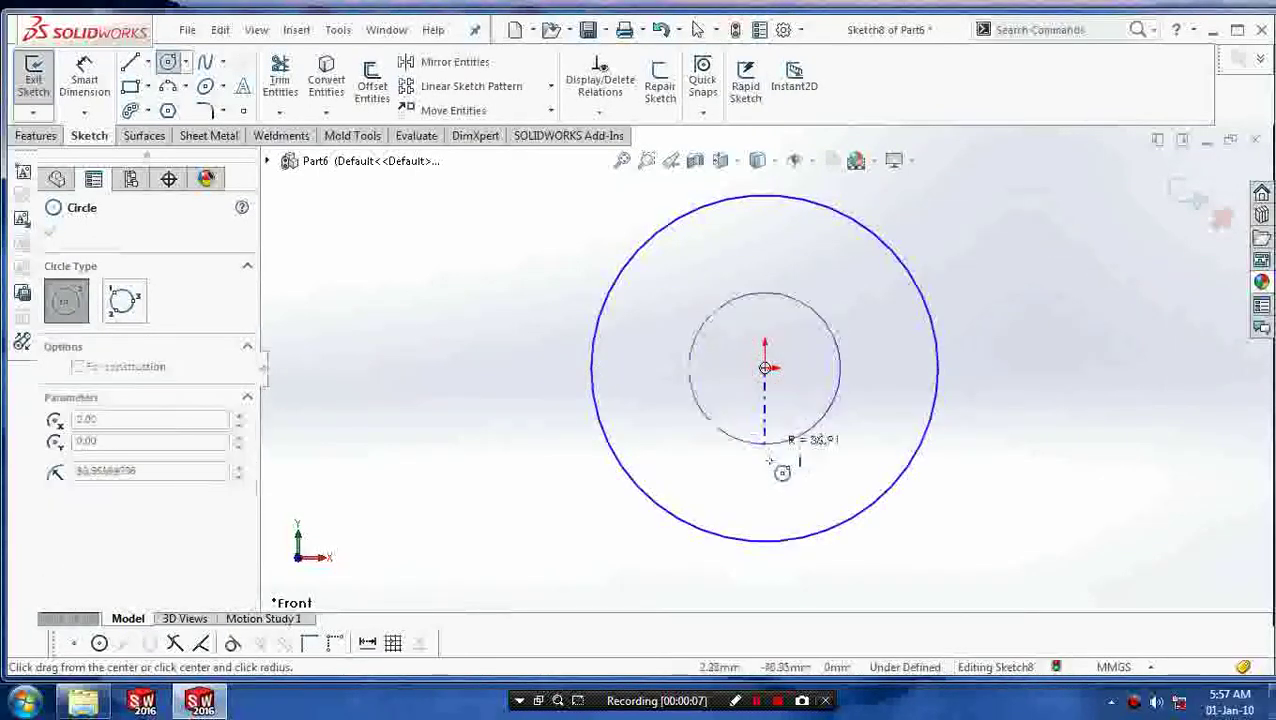
Draw the inner rim circle and two smaller hub circles, all centred on the origin
left_click(755, 521)
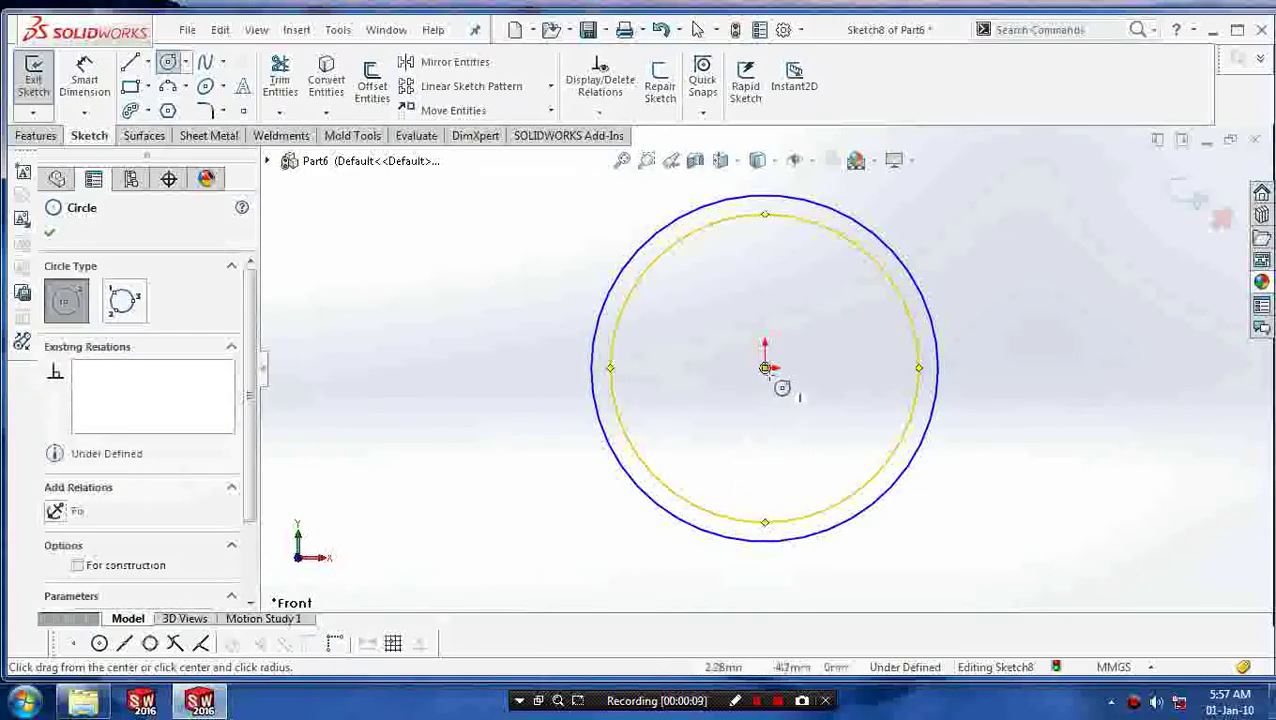
left_click(765, 368)
left_click(767, 398)
left_click(765, 368)
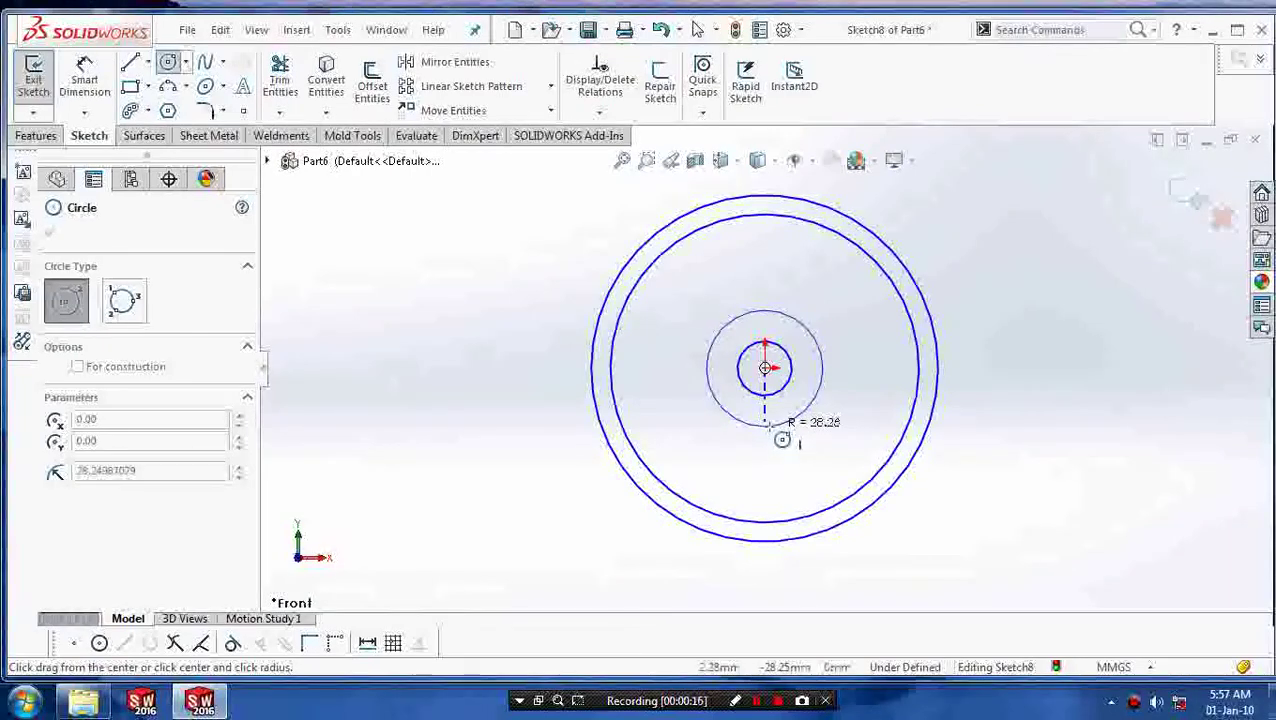
left_click(776, 422)
key("Escape")
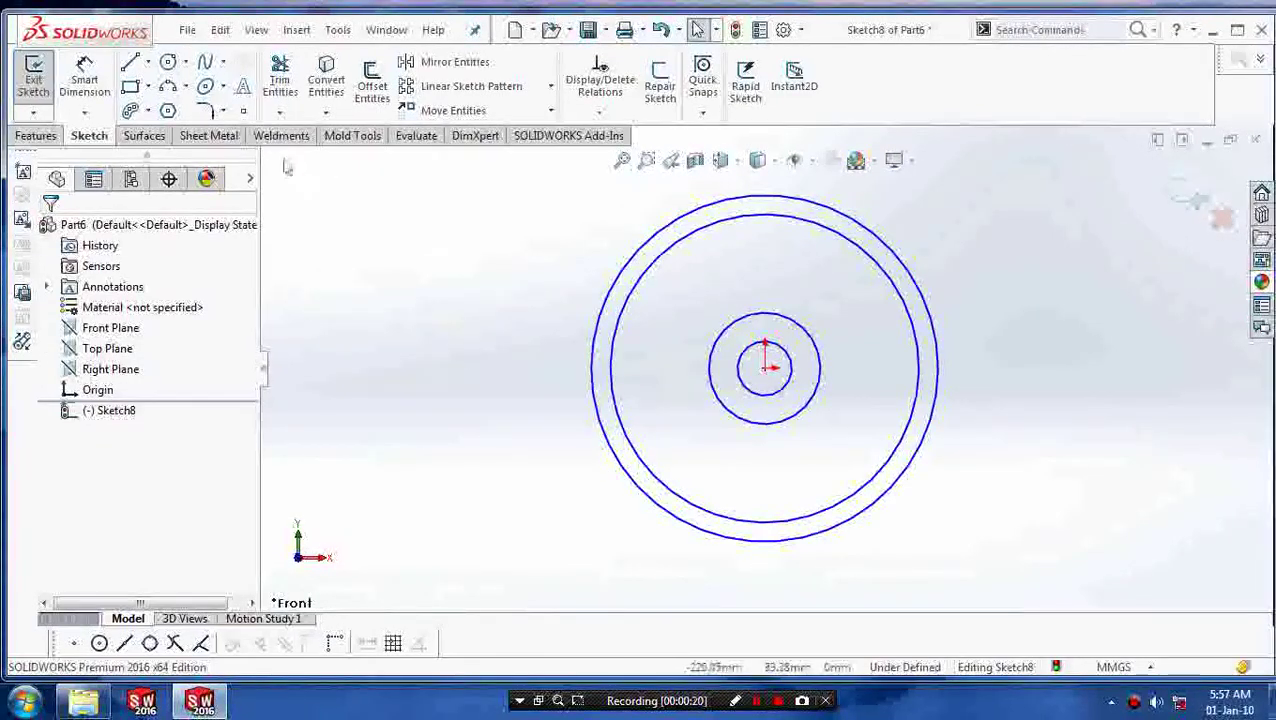
Draw two style splines from the outer hub circle to the inner rim circle to outline a spoke
left_click(223, 62)
left_click(215, 108)
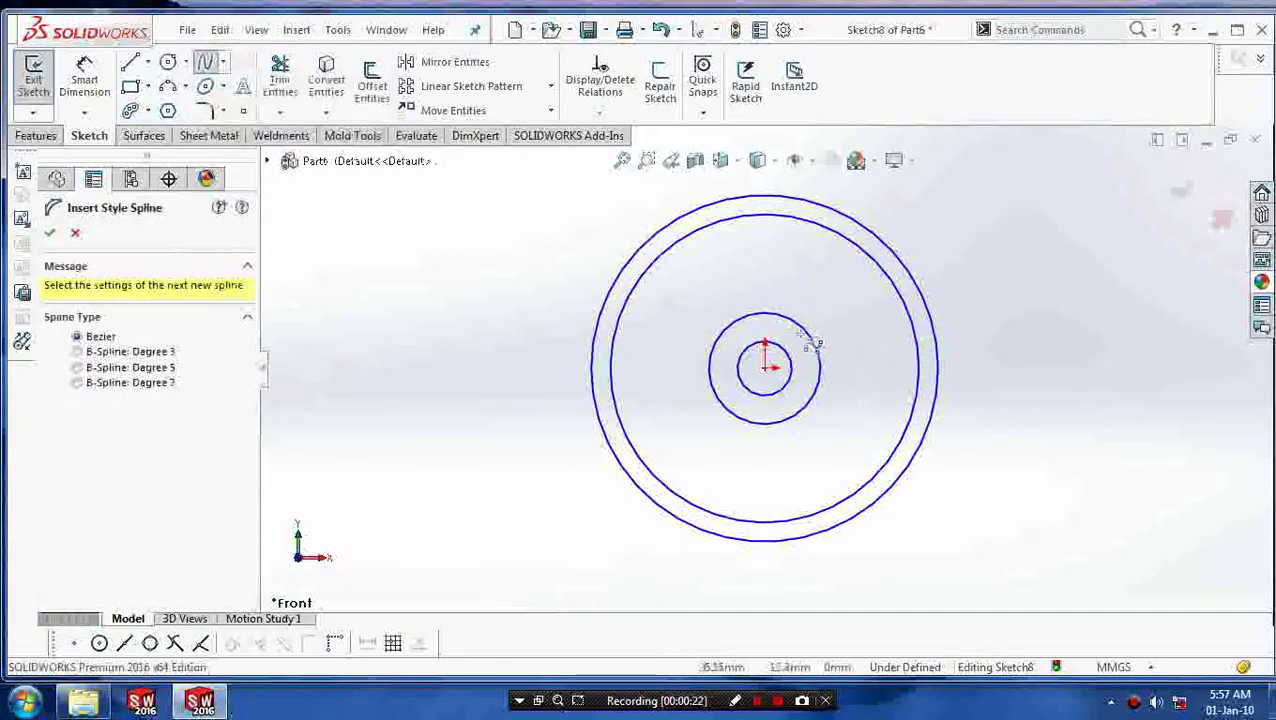
key("Escape")
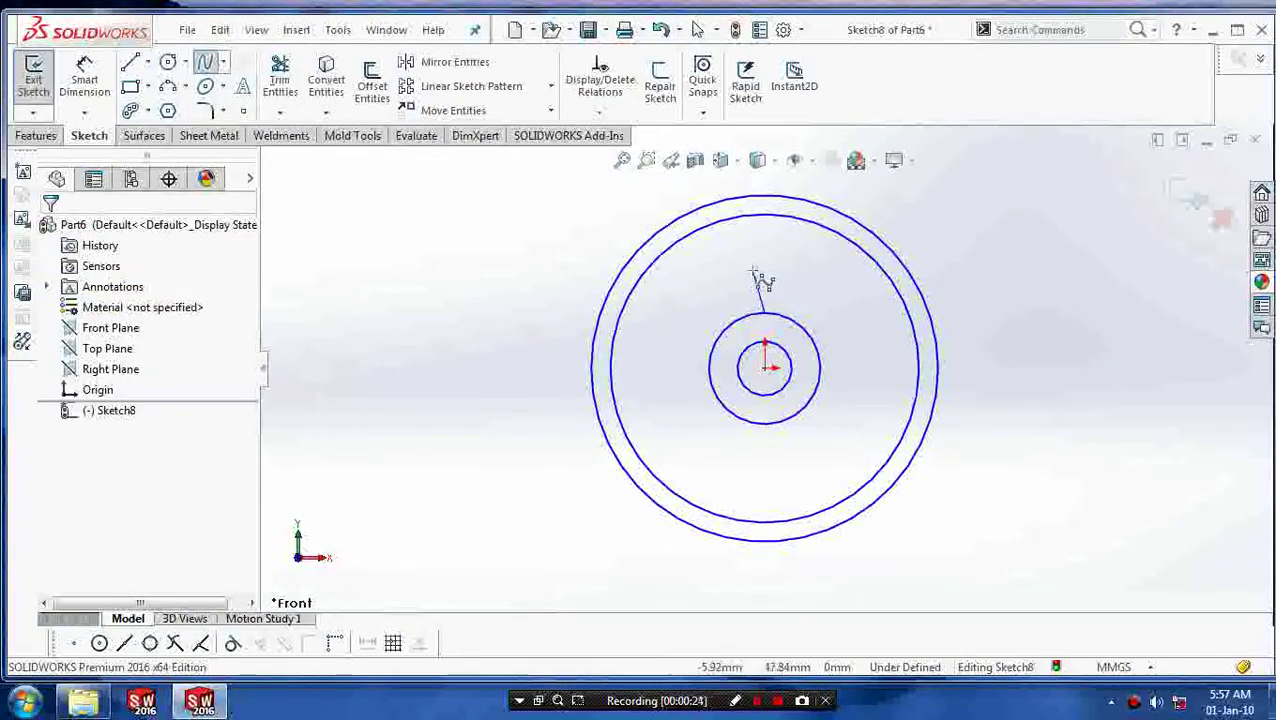
double_click(833, 230)
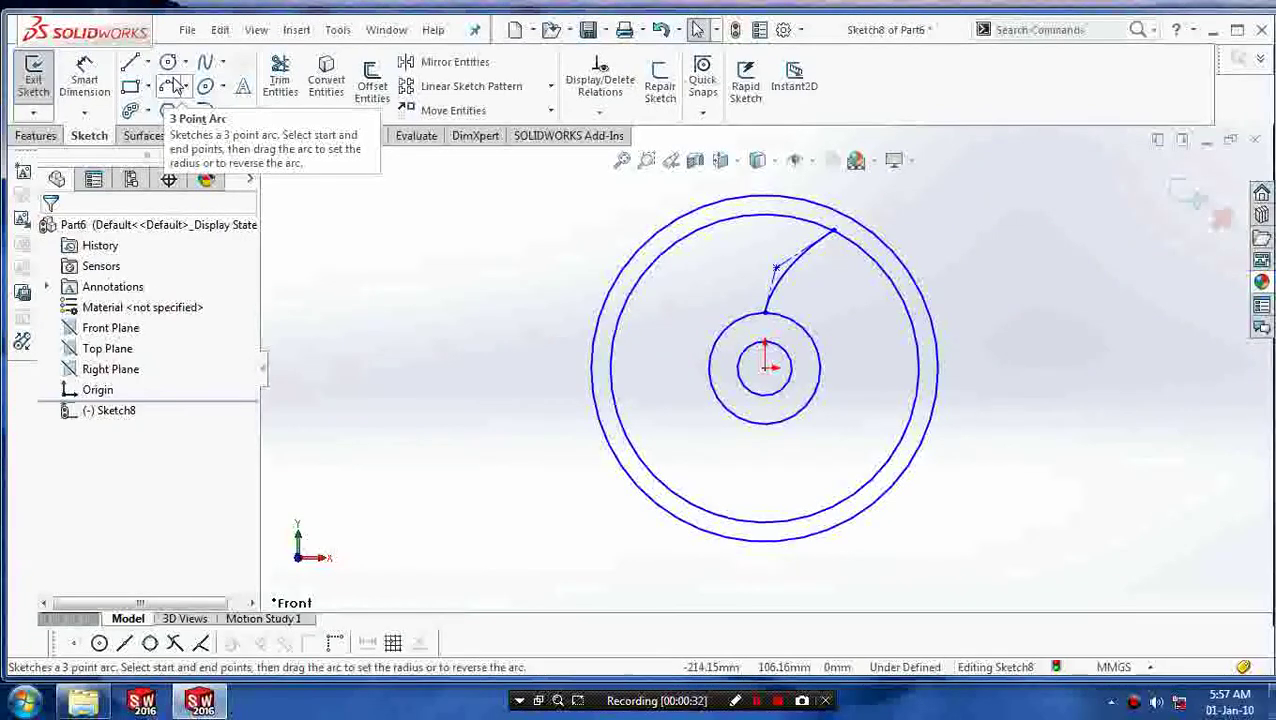
left_click(224, 63)
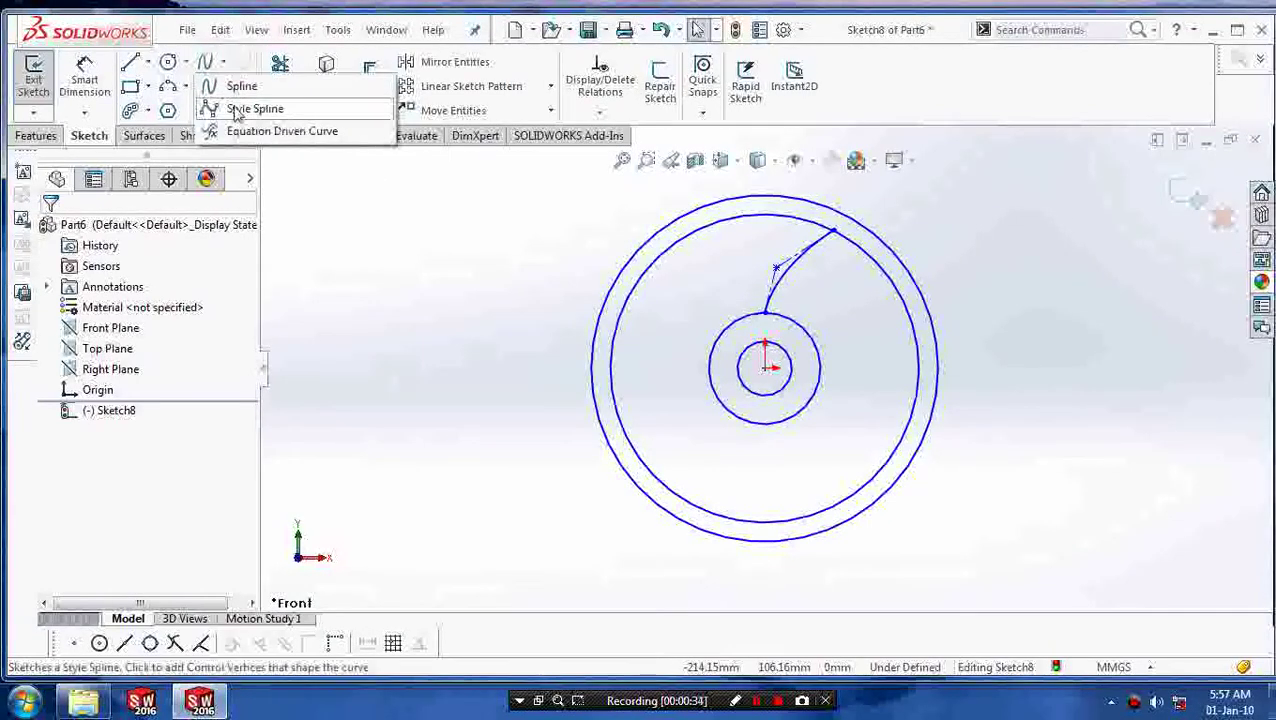
left_click(240, 108)
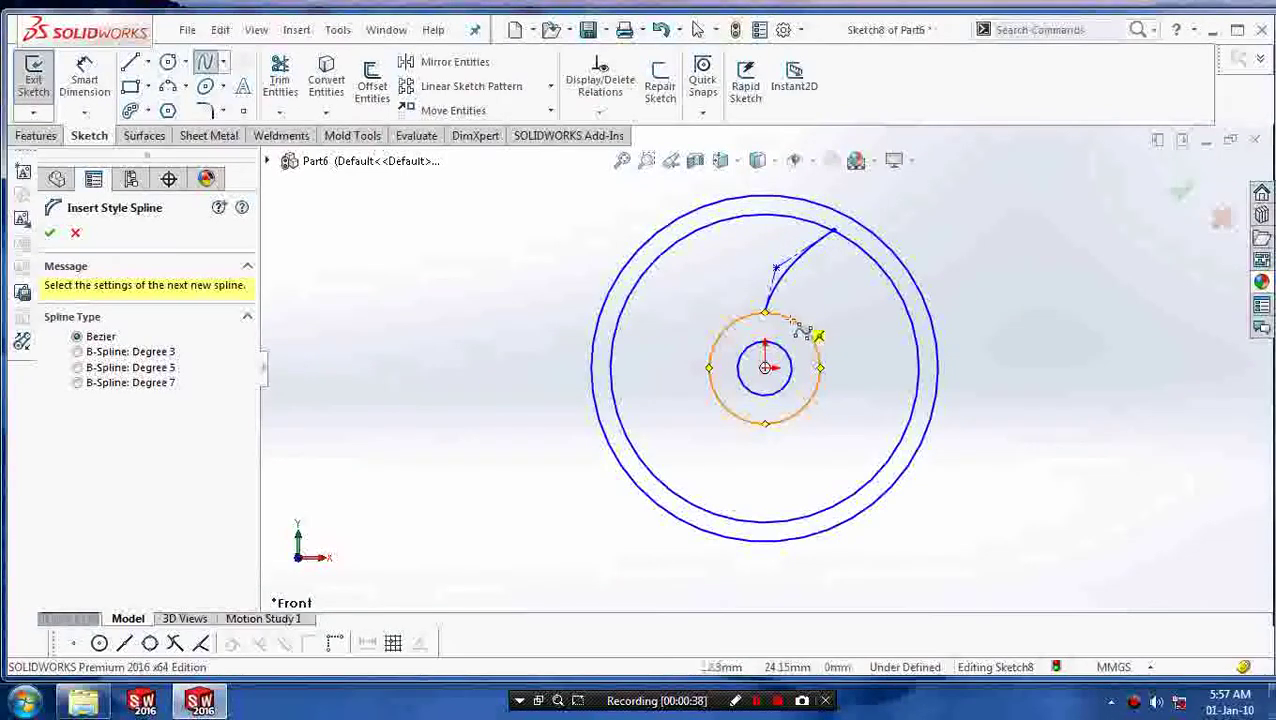
key("Escape")
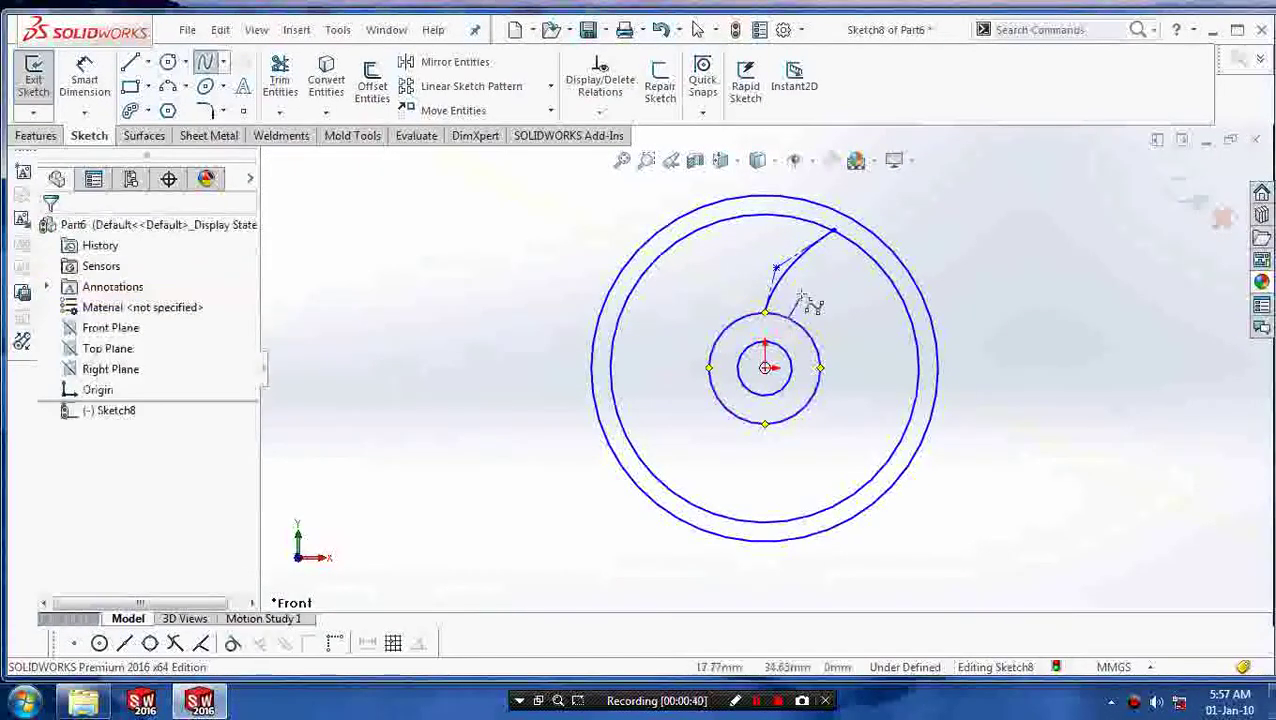
double_click(862, 251)
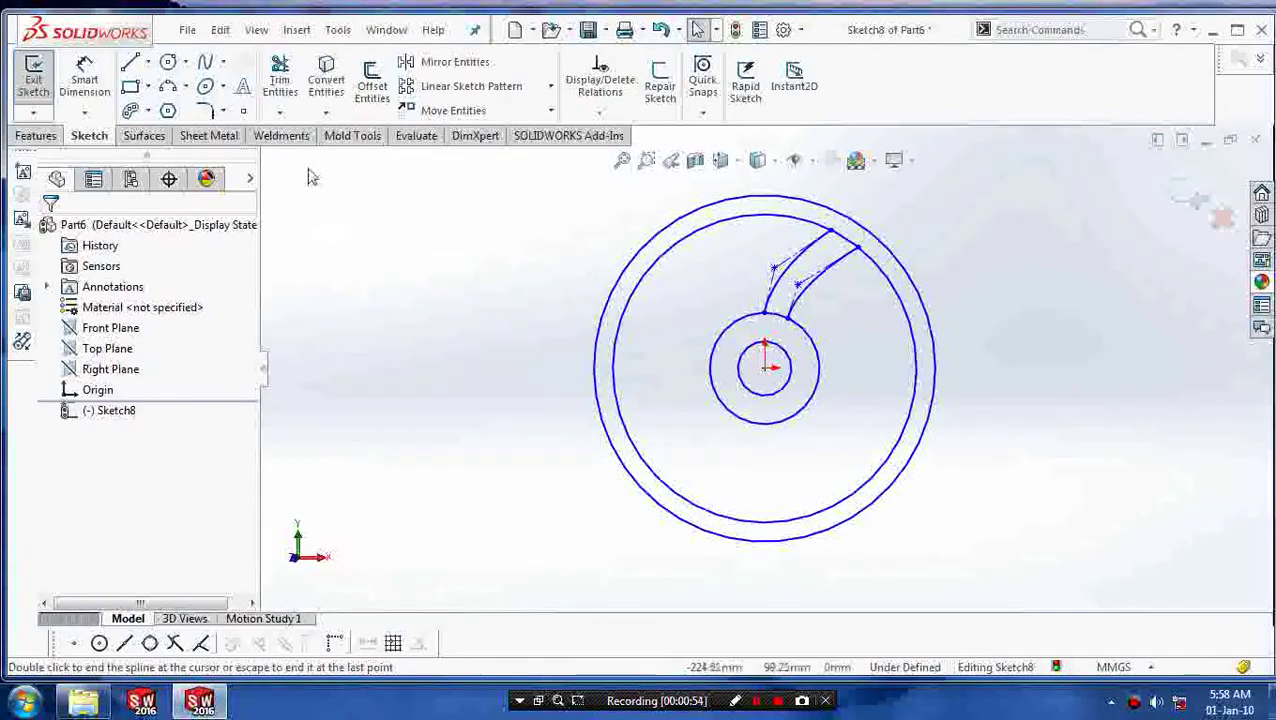
Circular-pattern both spoke splines around the origin, 4 instances over 360°
left_click(551, 86)
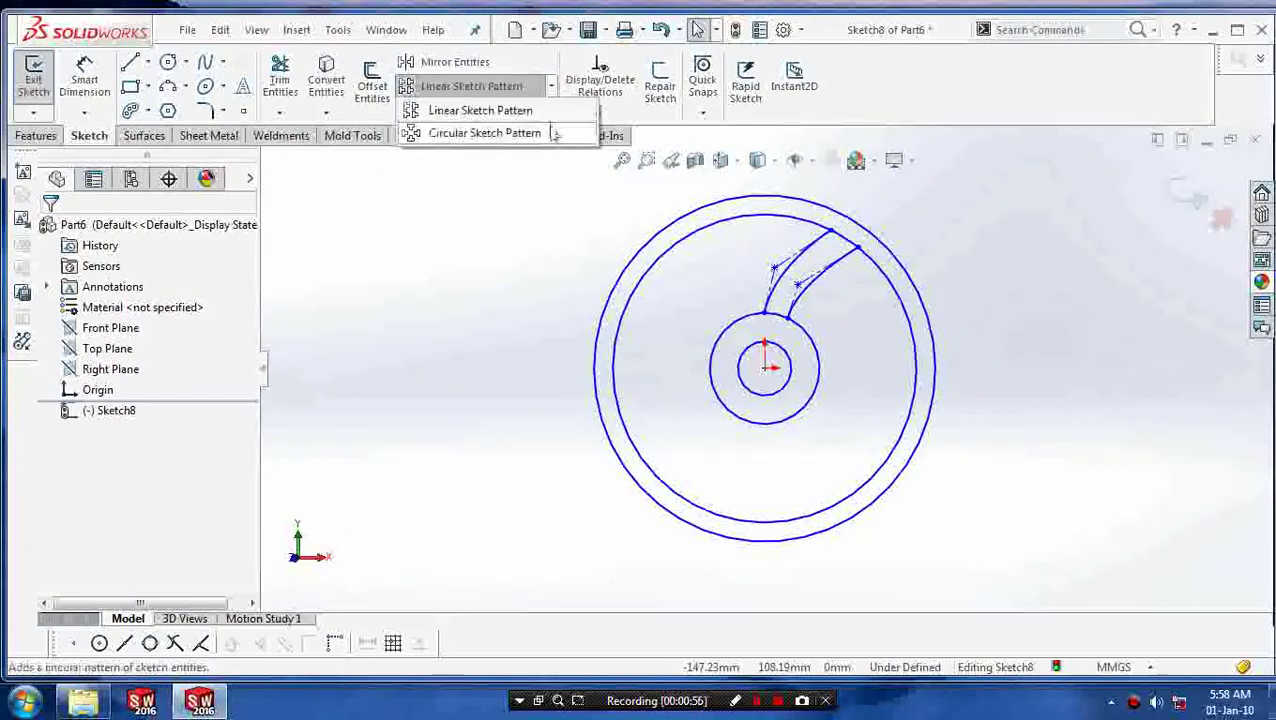
left_click(486, 133)
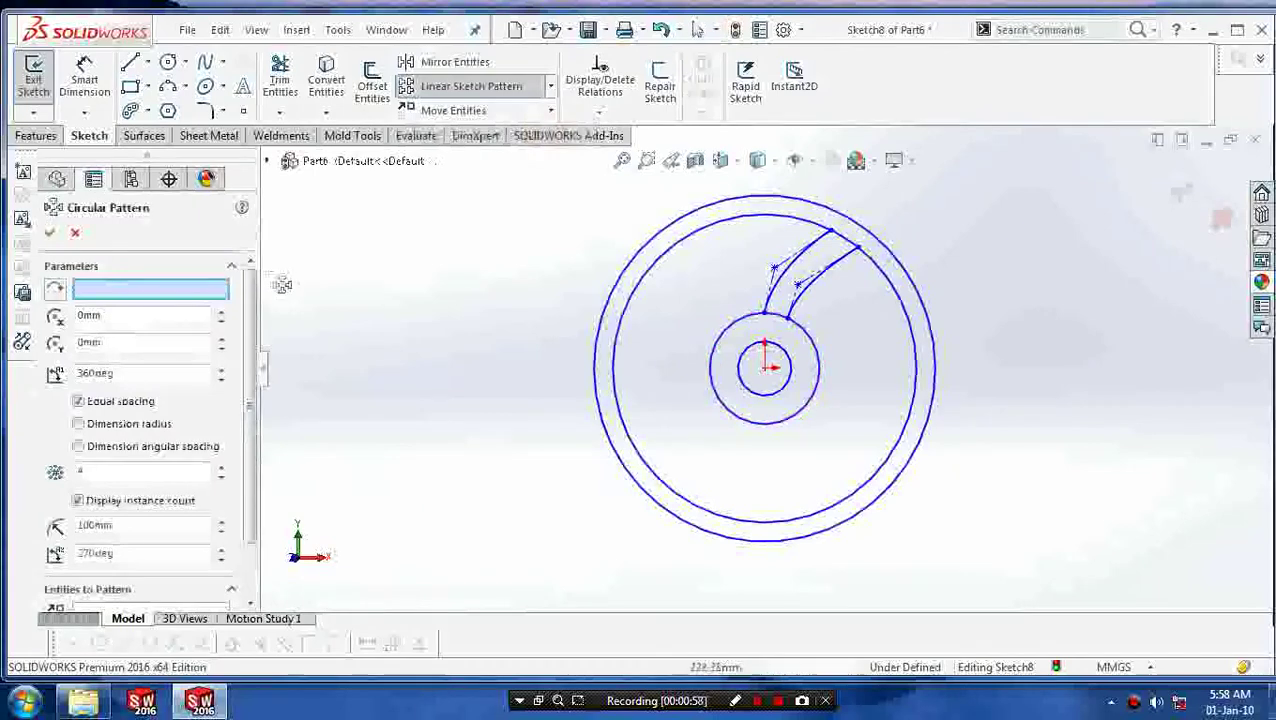
left_click(766, 368)
scroll(258, 428, "down", 3)
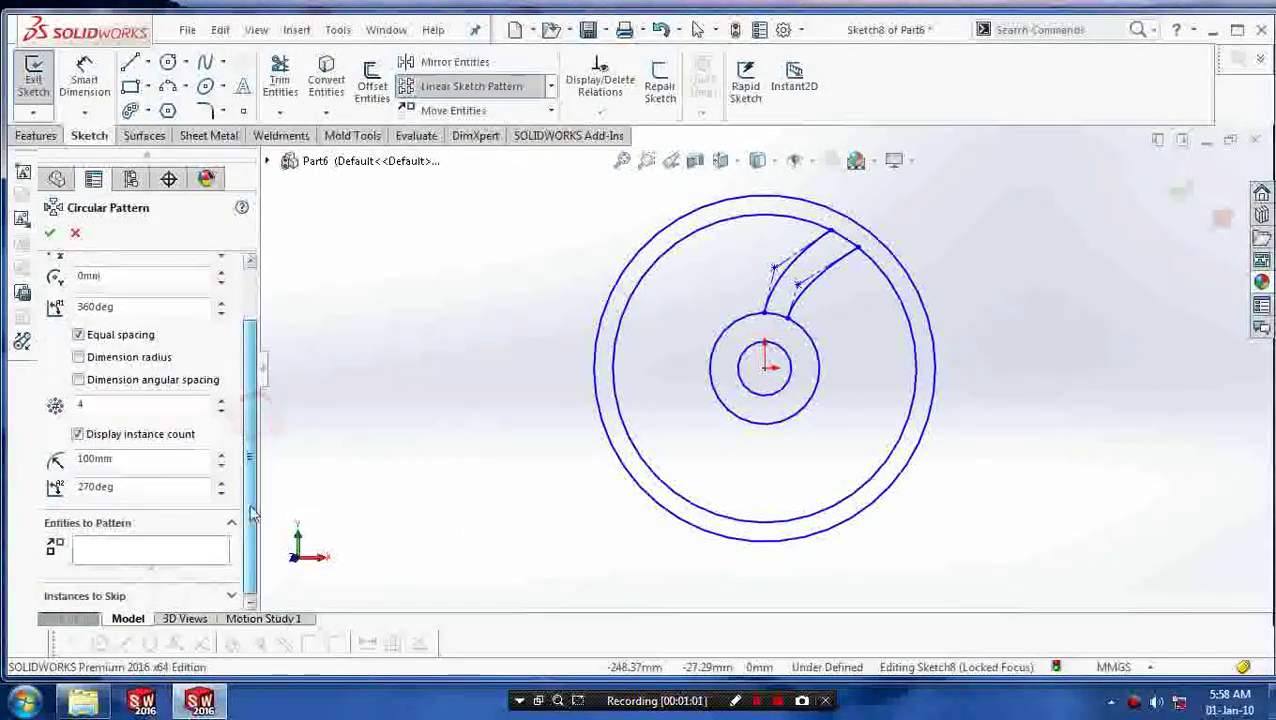
left_click(798, 313)
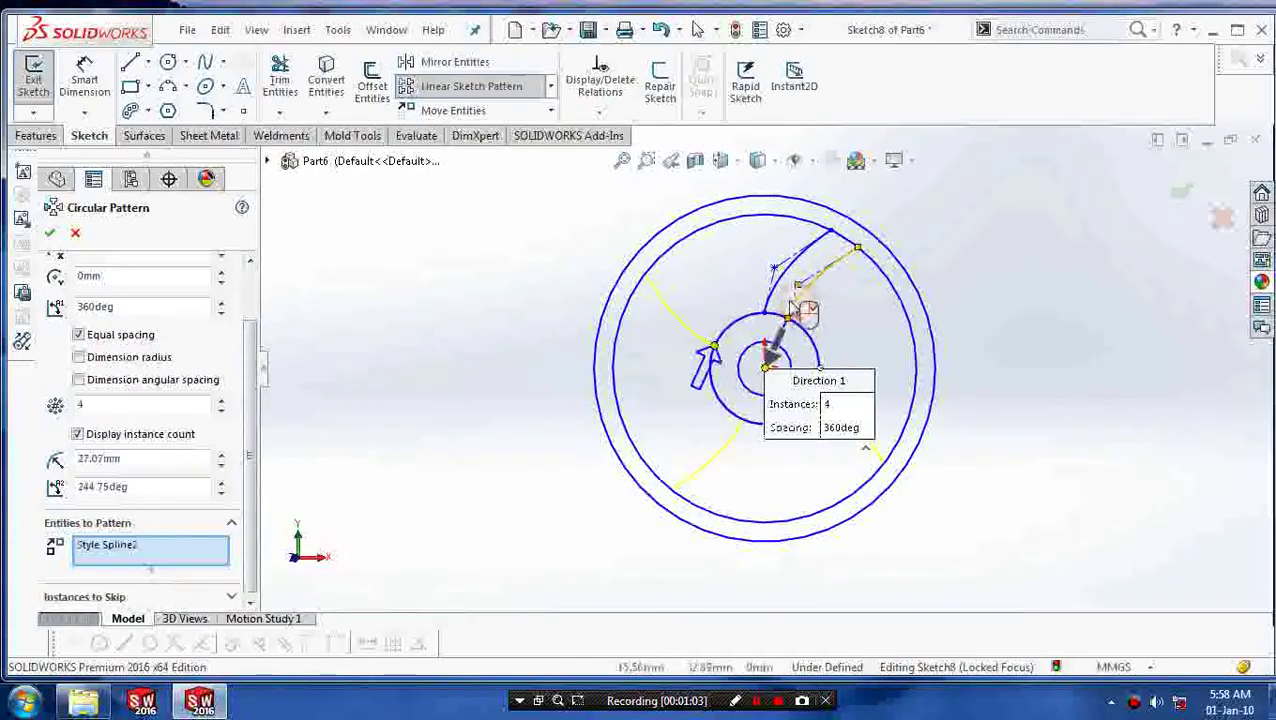
left_click(776, 298)
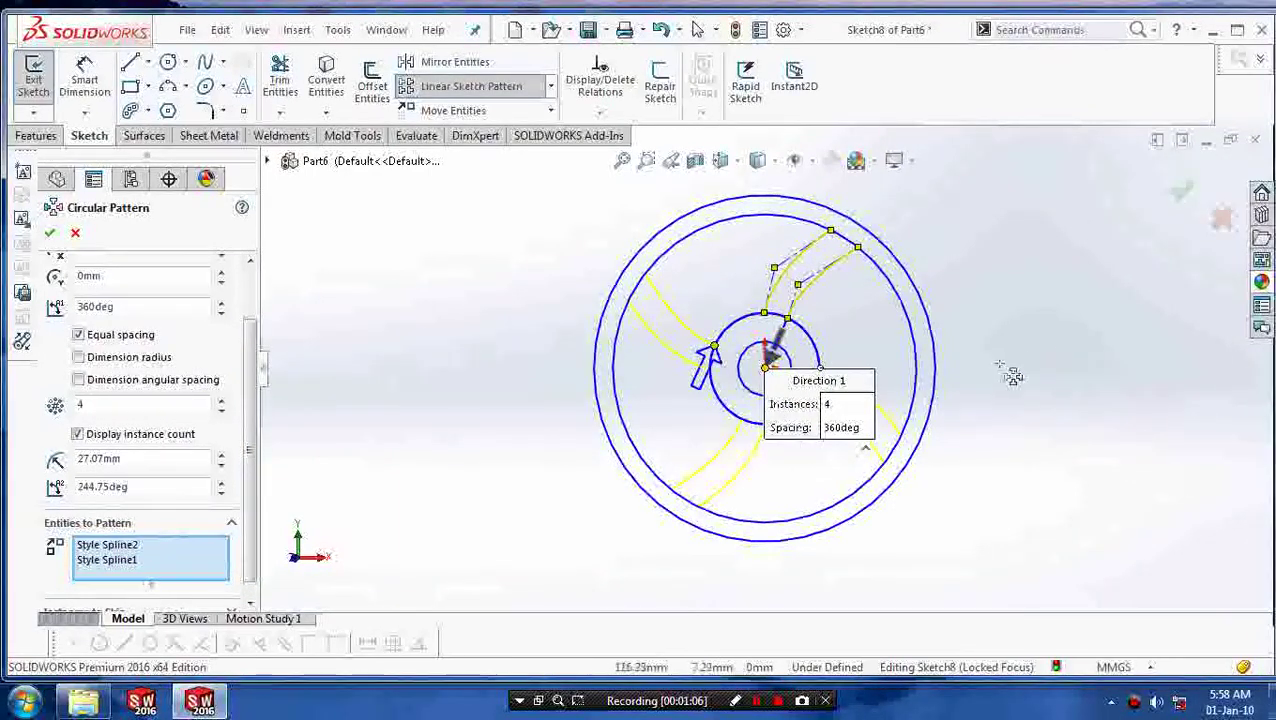
left_click(49, 232)
Fit the whole wheel in view and exit Sketch8
left_click(406, 335)
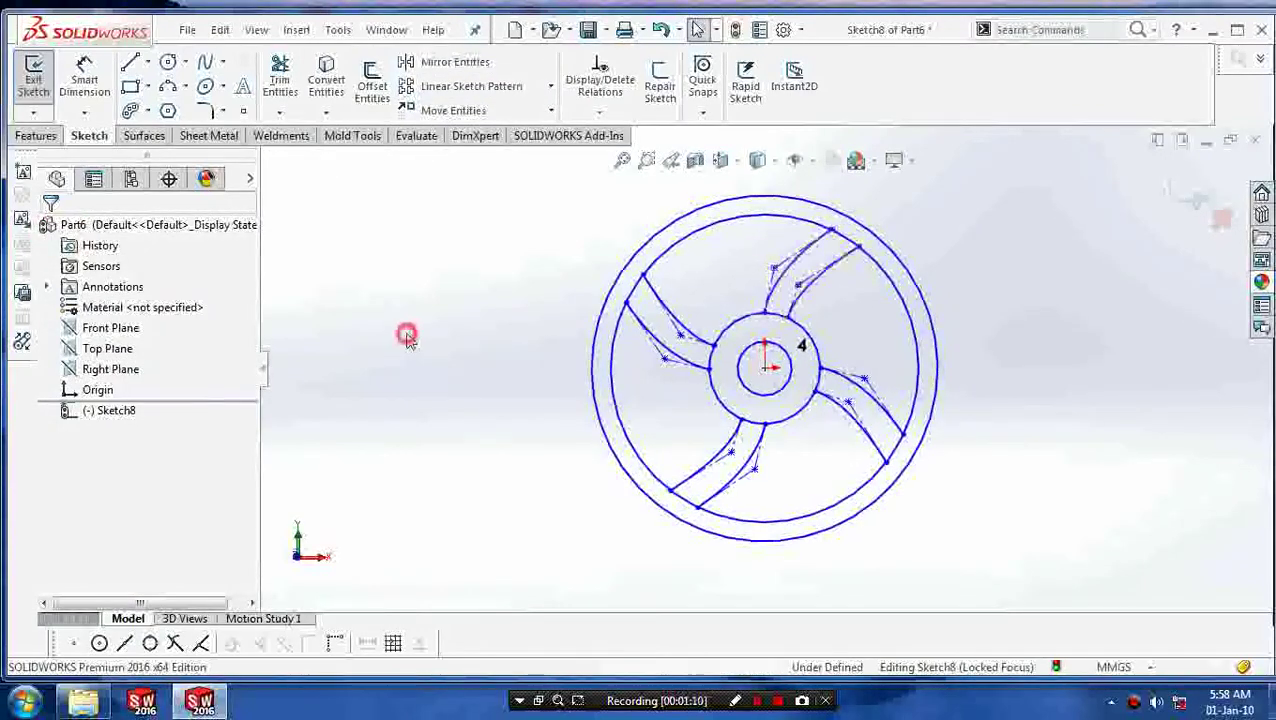
mouse_move(548, 325)
middle_mouse_down()
mouse_move(530, 316)
mouse_move(567, 345)
mouse_move(580, 335)
mouse_move(530, 339)
mouse_move(590, 350)
mouse_move(533, 366)
middle_mouse_up()
key("f")
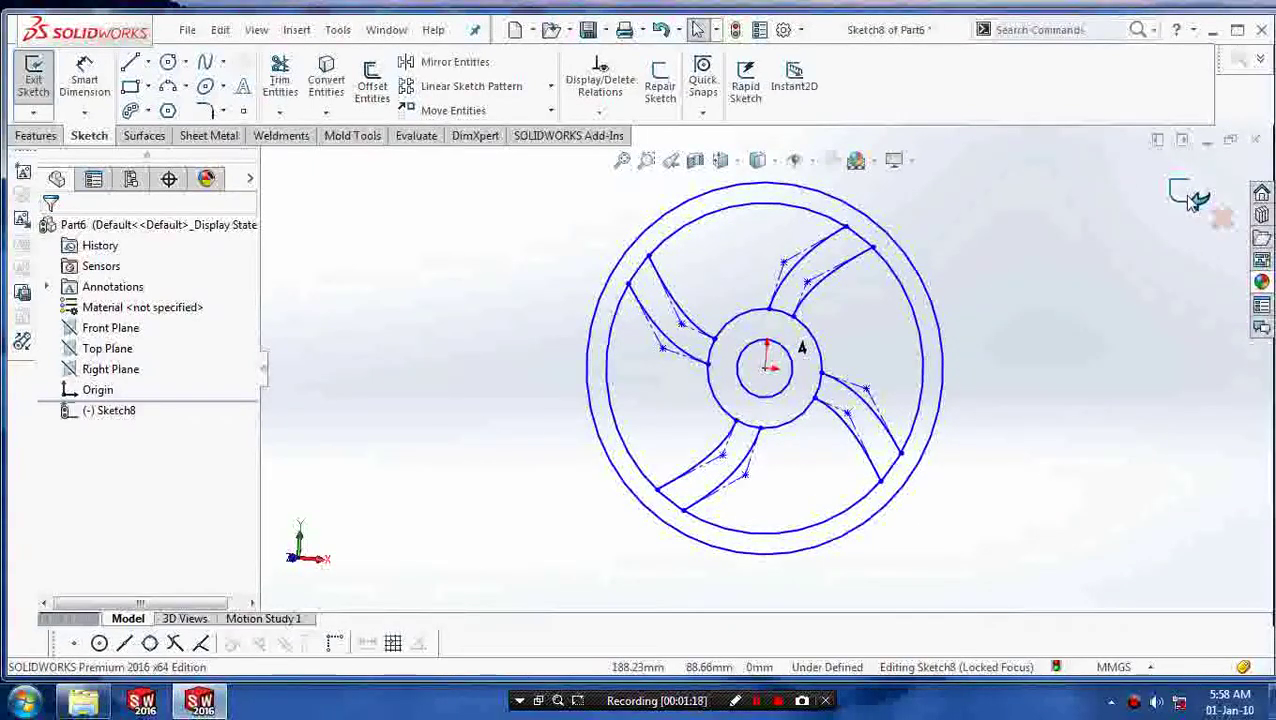
left_click(1188, 198)
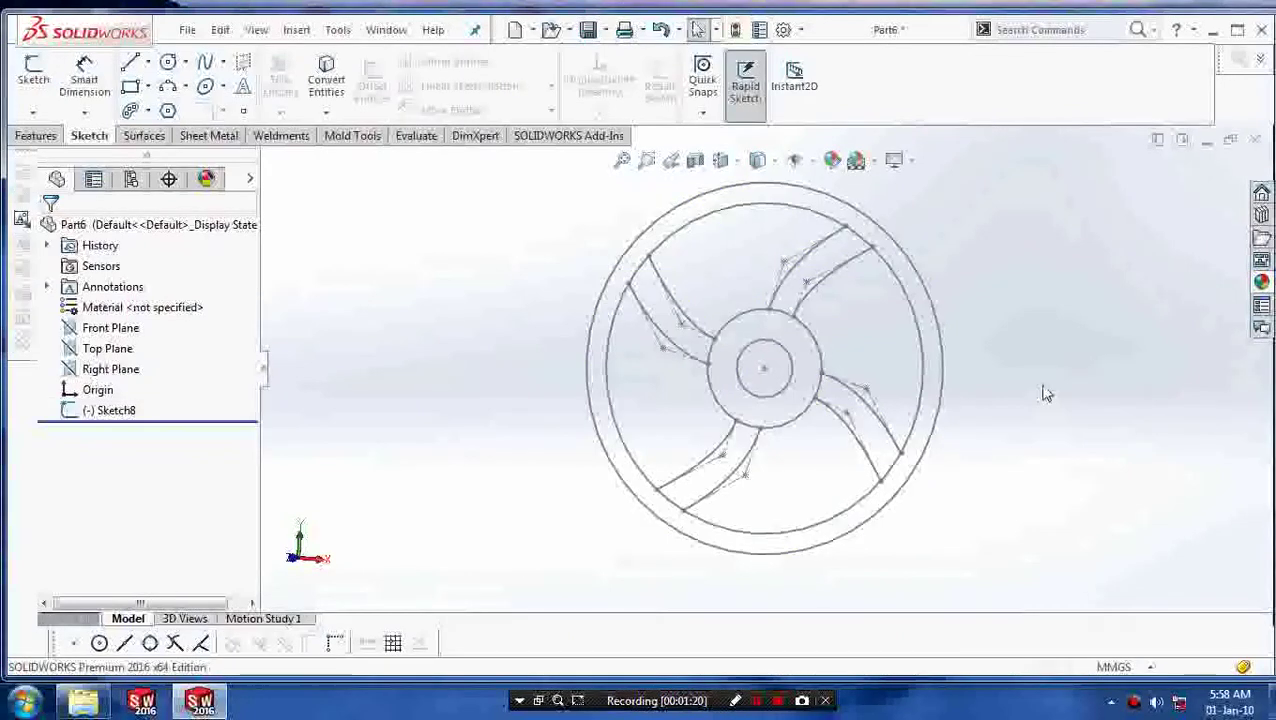
Extrude the hub, rim and spoke regions of Sketch8 blind 10 mm
left_click(36, 135)
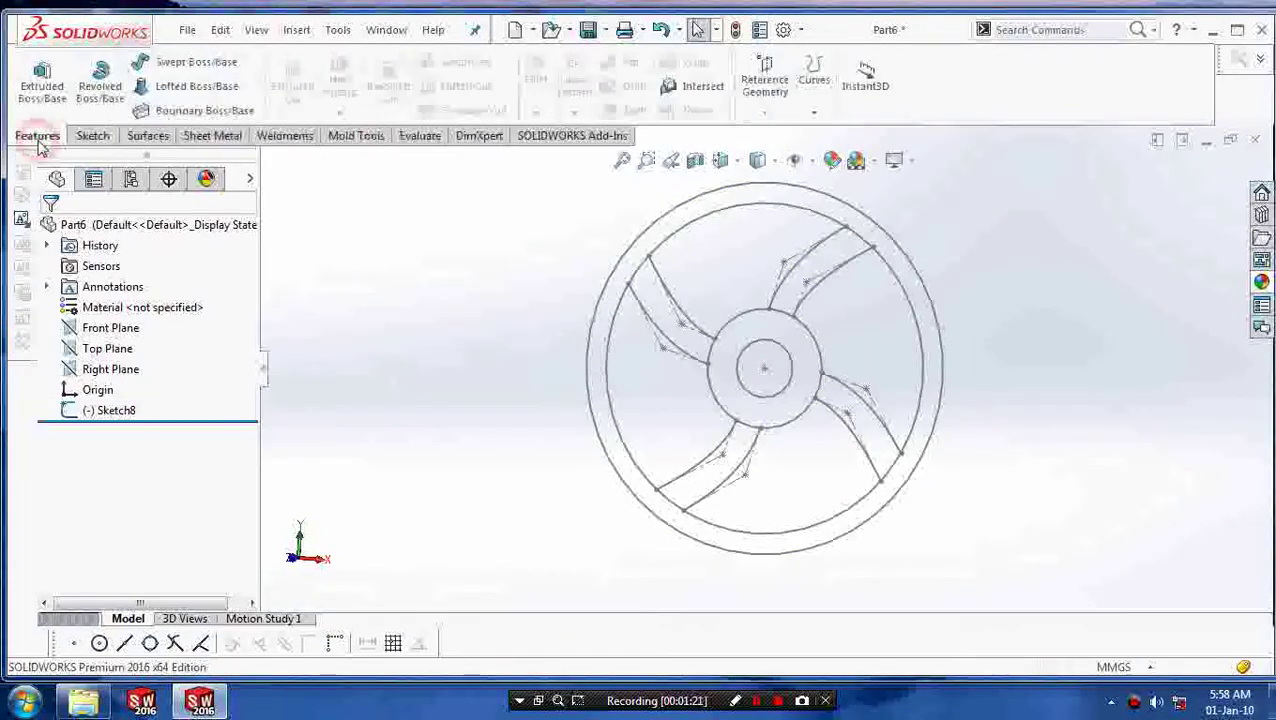
left_click(42, 82)
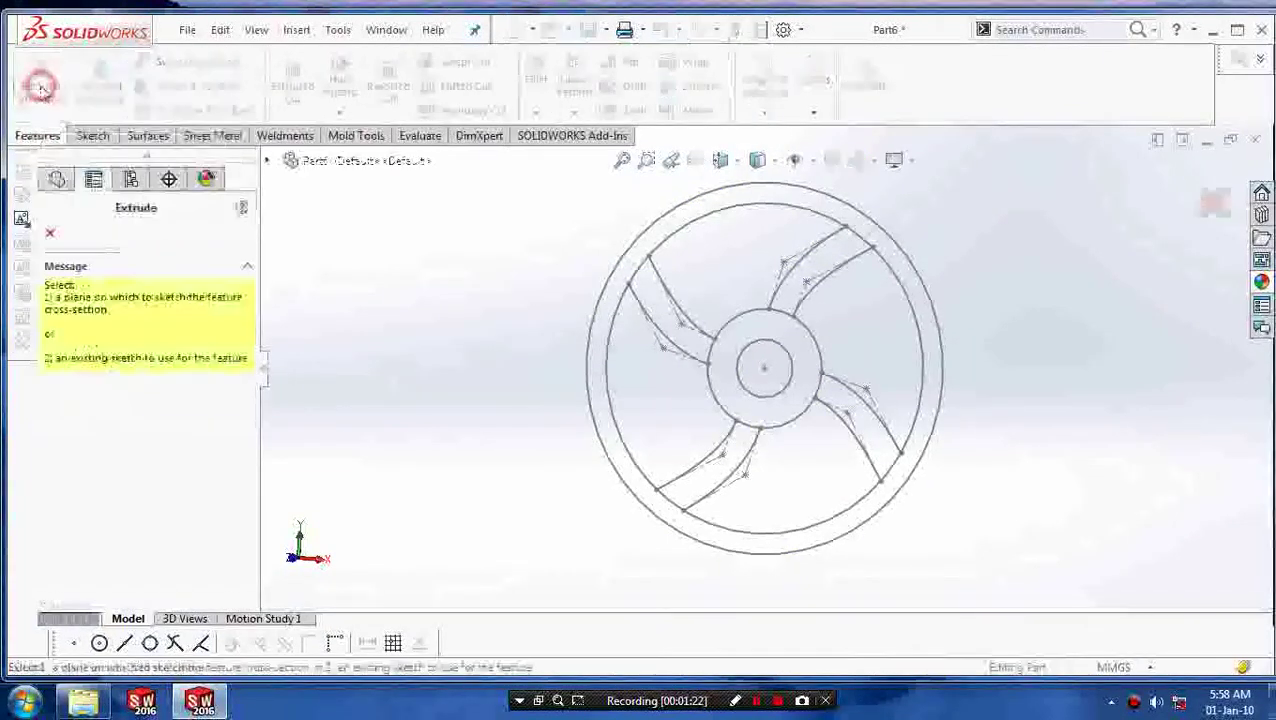
left_click(268, 161)
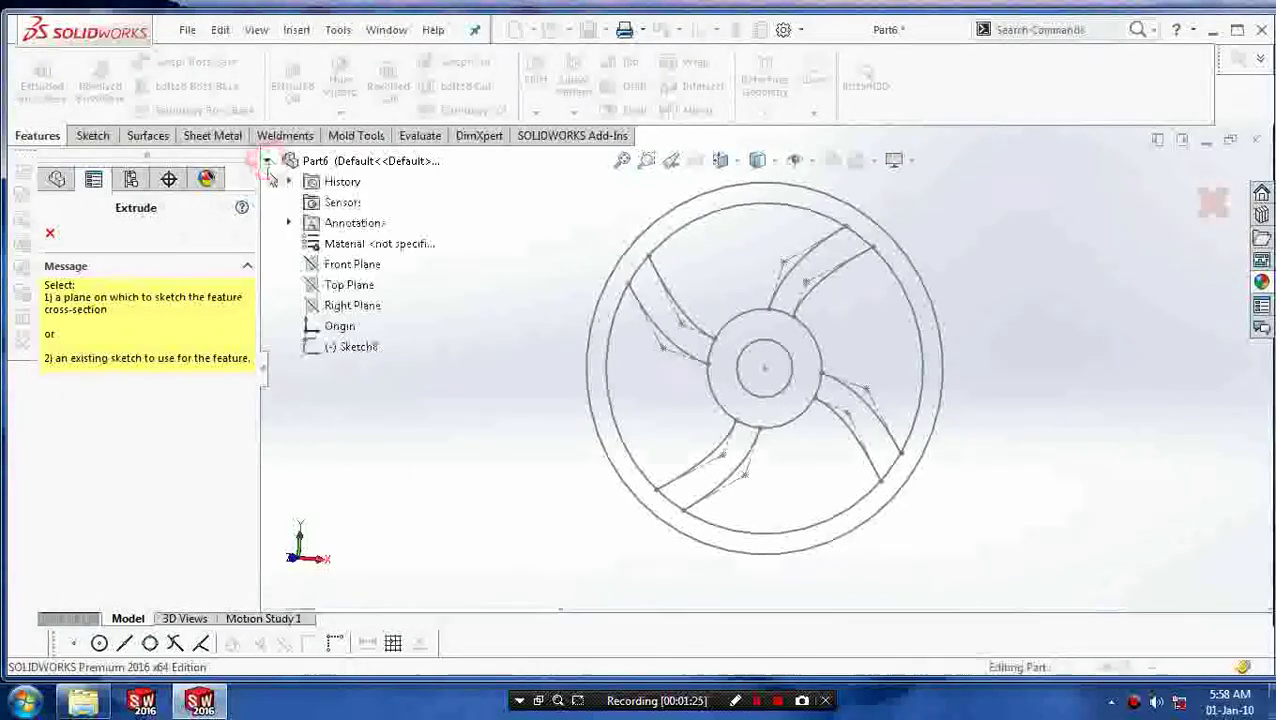
left_click(346, 346)
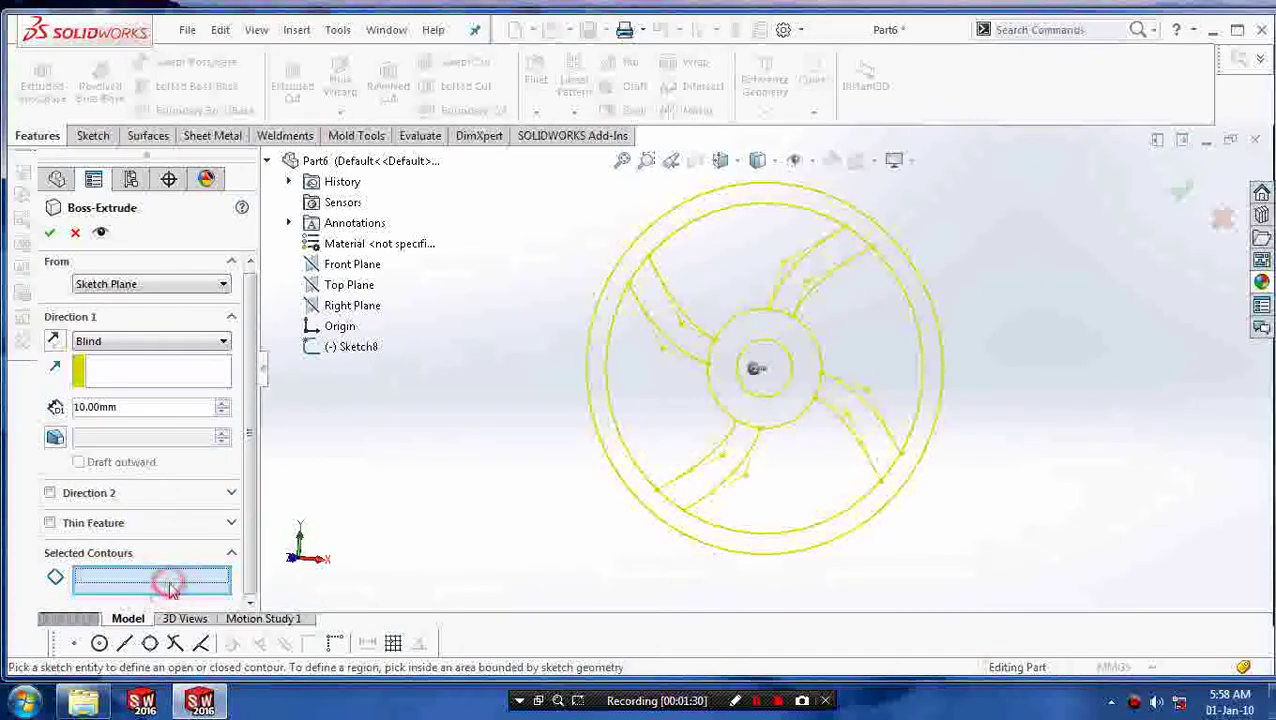
left_click(733, 391)
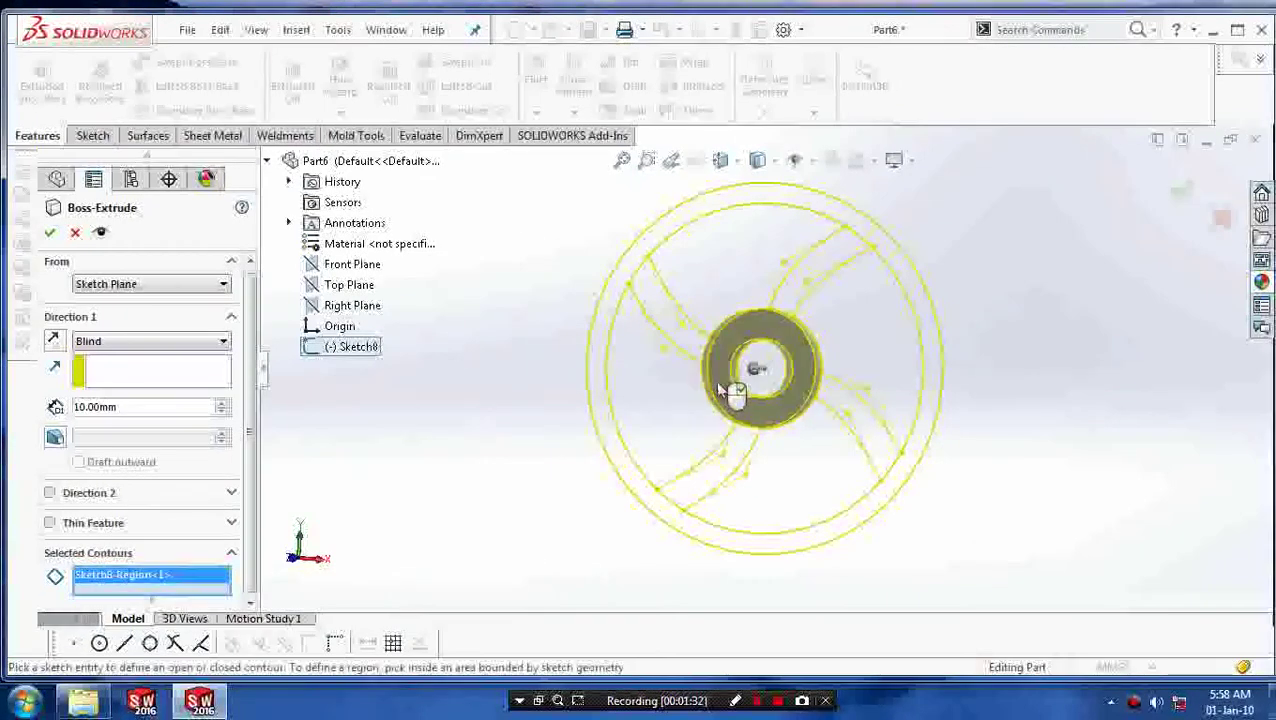
left_click(665, 300)
left_click(653, 262)
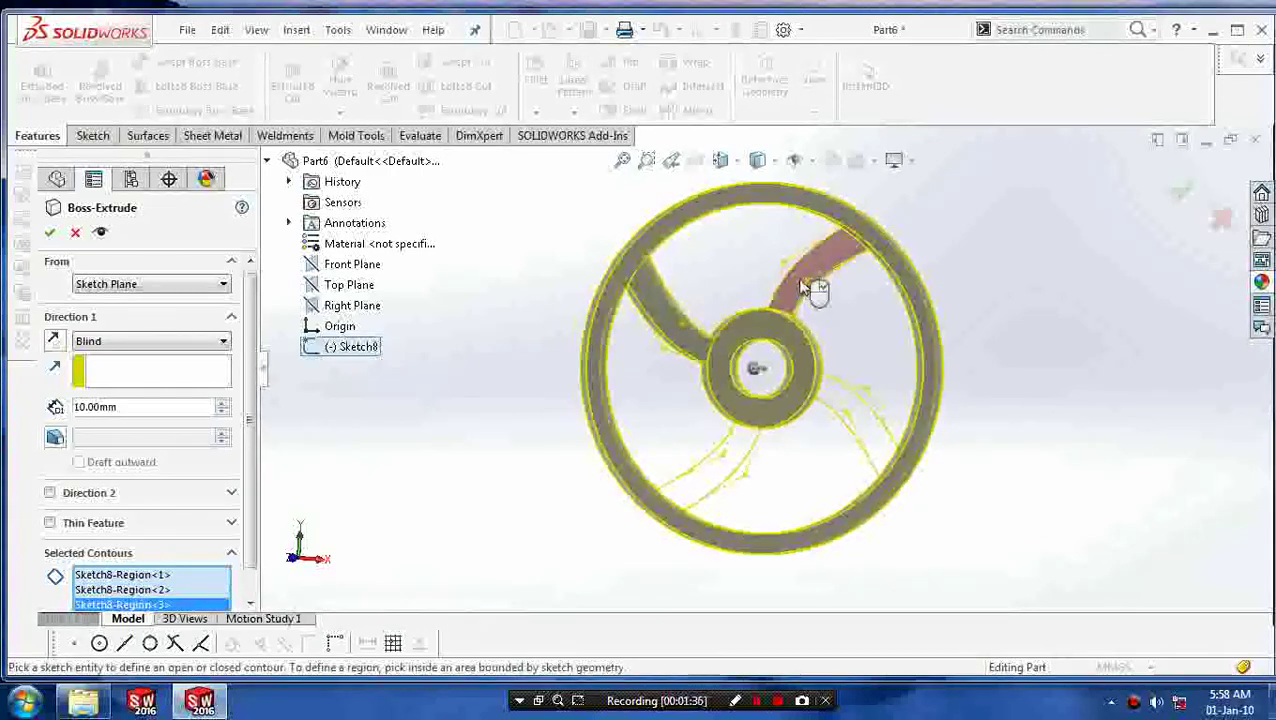
left_click(818, 282)
left_click(883, 447)
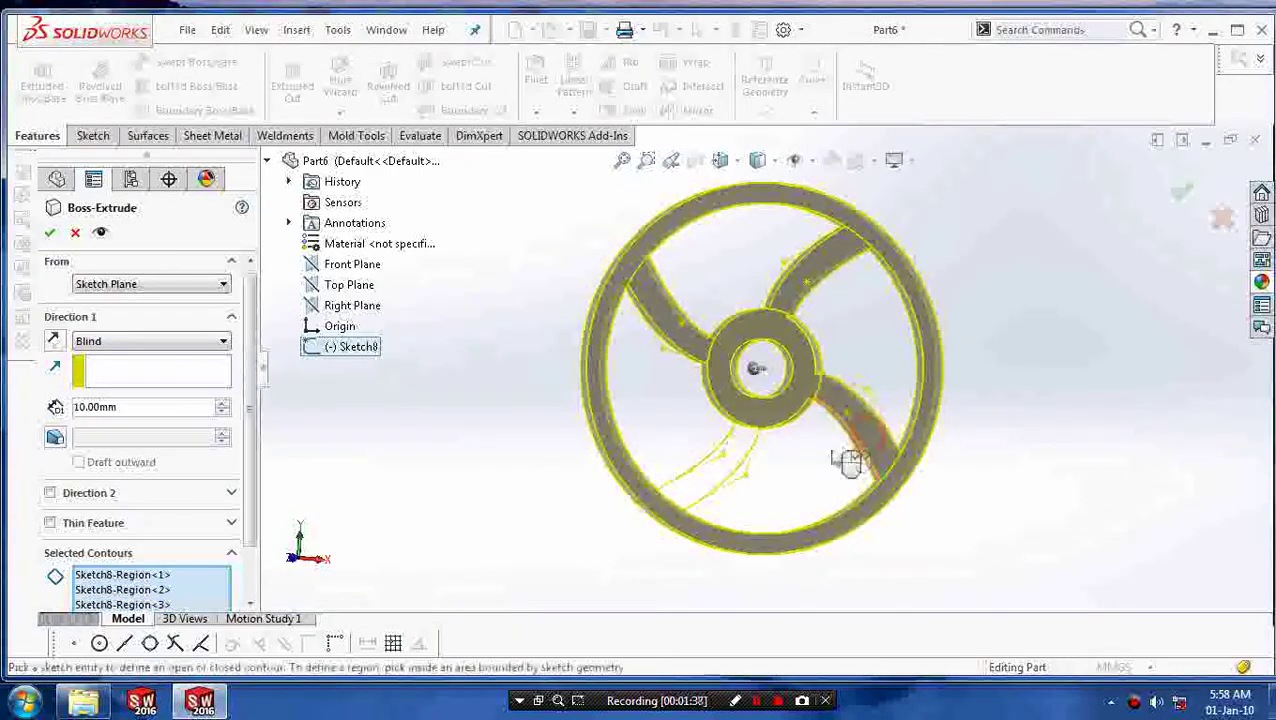
middle_click_drag(615, 528, 588, 503)
left_click(49, 232)
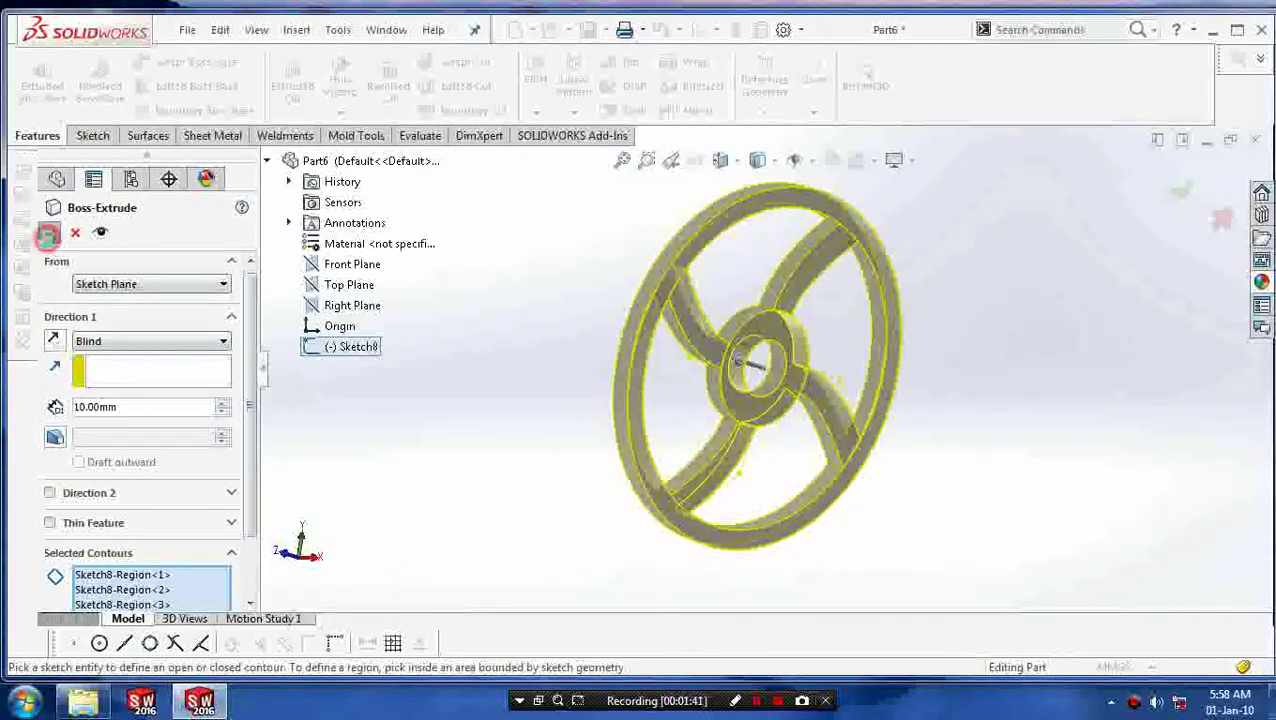
Orbit and zoom around the extruded wheel to inspect it from tilted angles
middle_click_drag(561, 456, 393, 413)
scroll(644, 336, "up", 2)
scroll(908, 319, "down", 3)
middle_click_drag(885, 278, 917, 353)
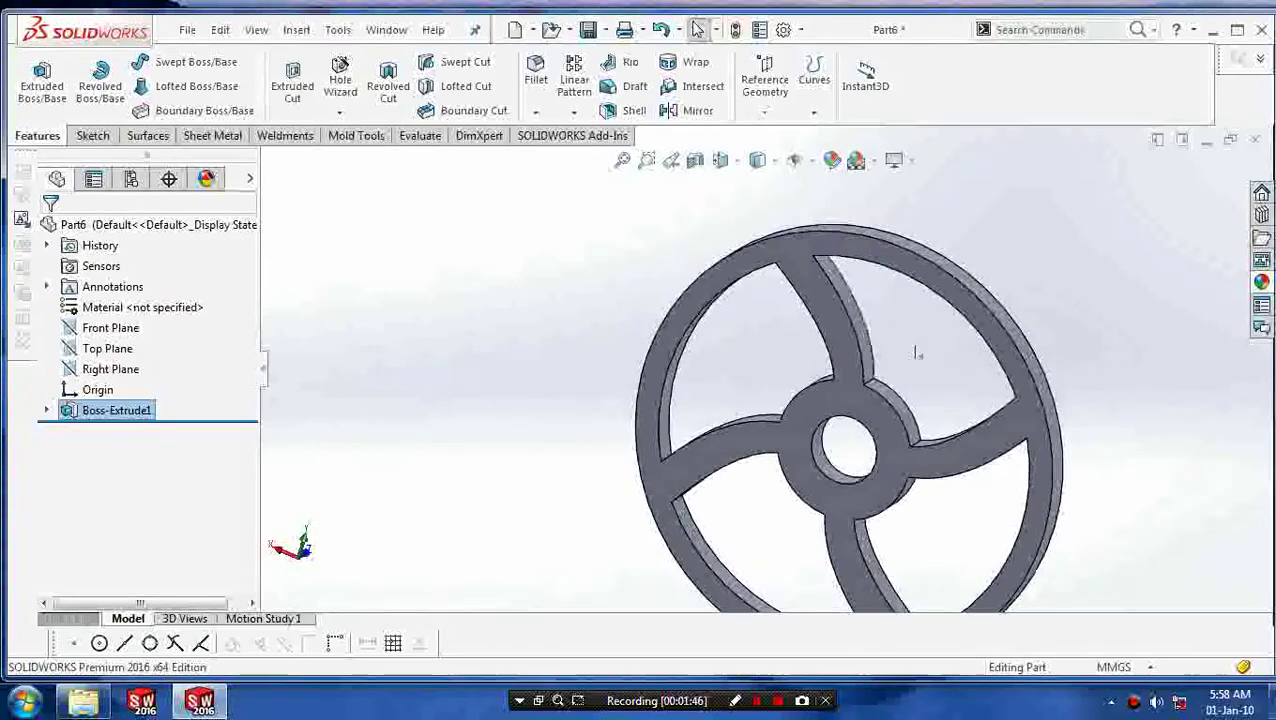
scroll(917, 360, "down", 2)
scroll(846, 484, "up", 3)
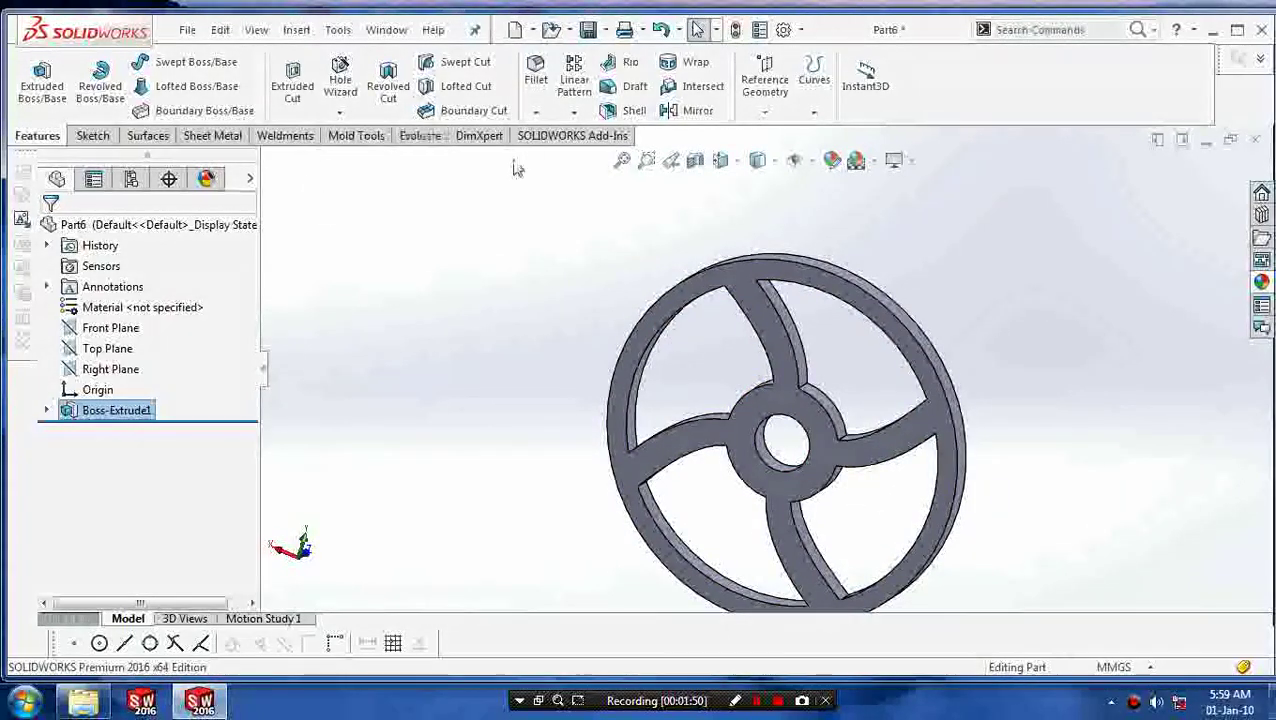
left_click(536, 112)
Start a 10 mm fillet and pick the first five spoke junction edges
left_click(562, 135)
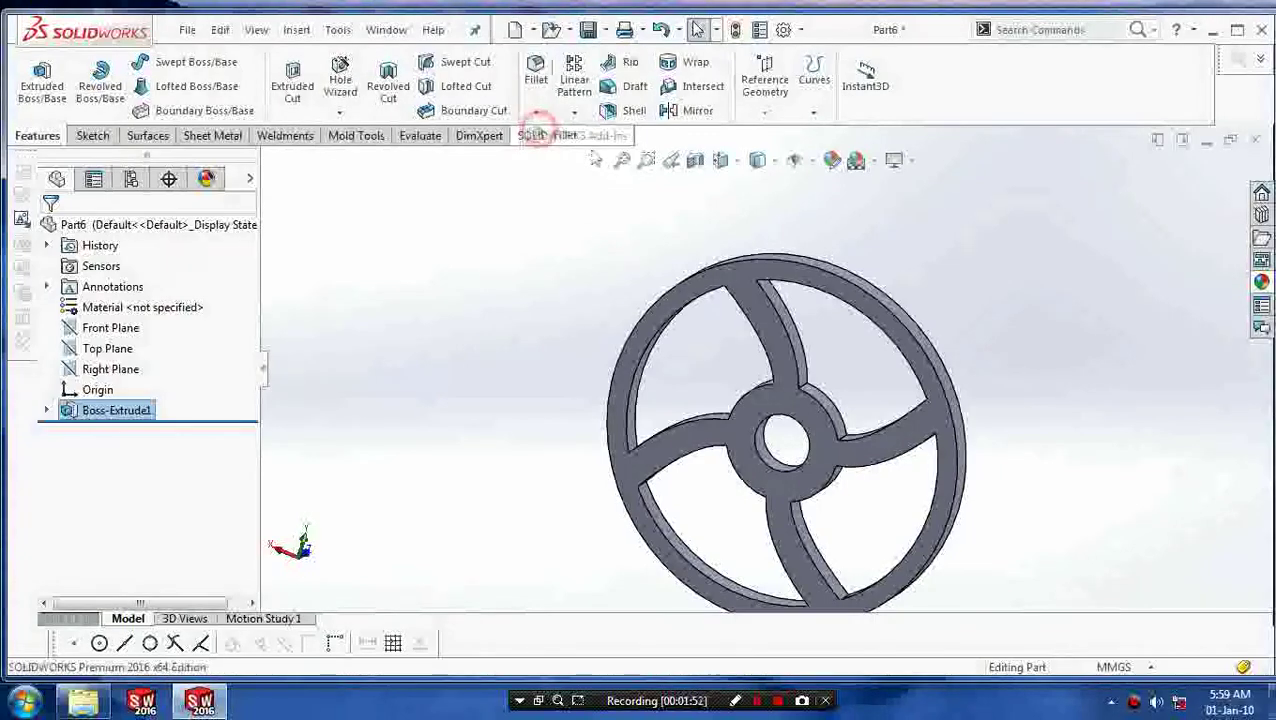
middle_click_drag(665, 432, 648, 489)
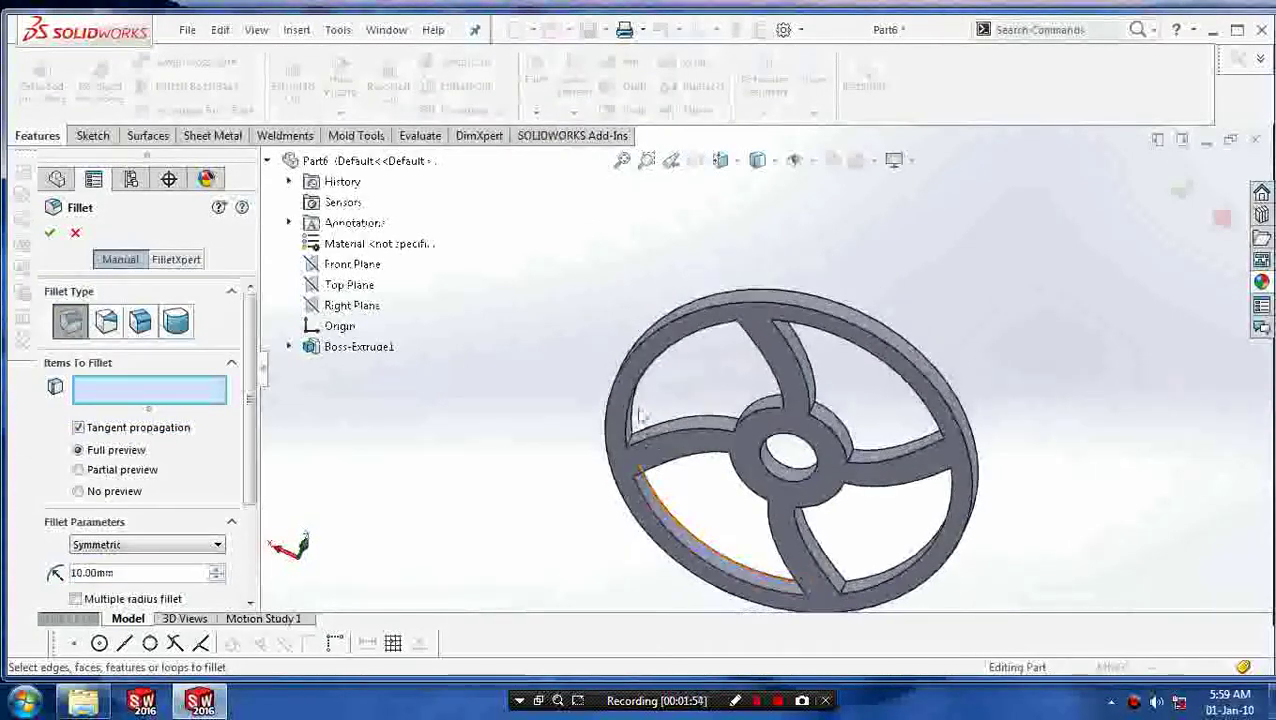
scroll(648, 489, "down", 3)
left_click(651, 486)
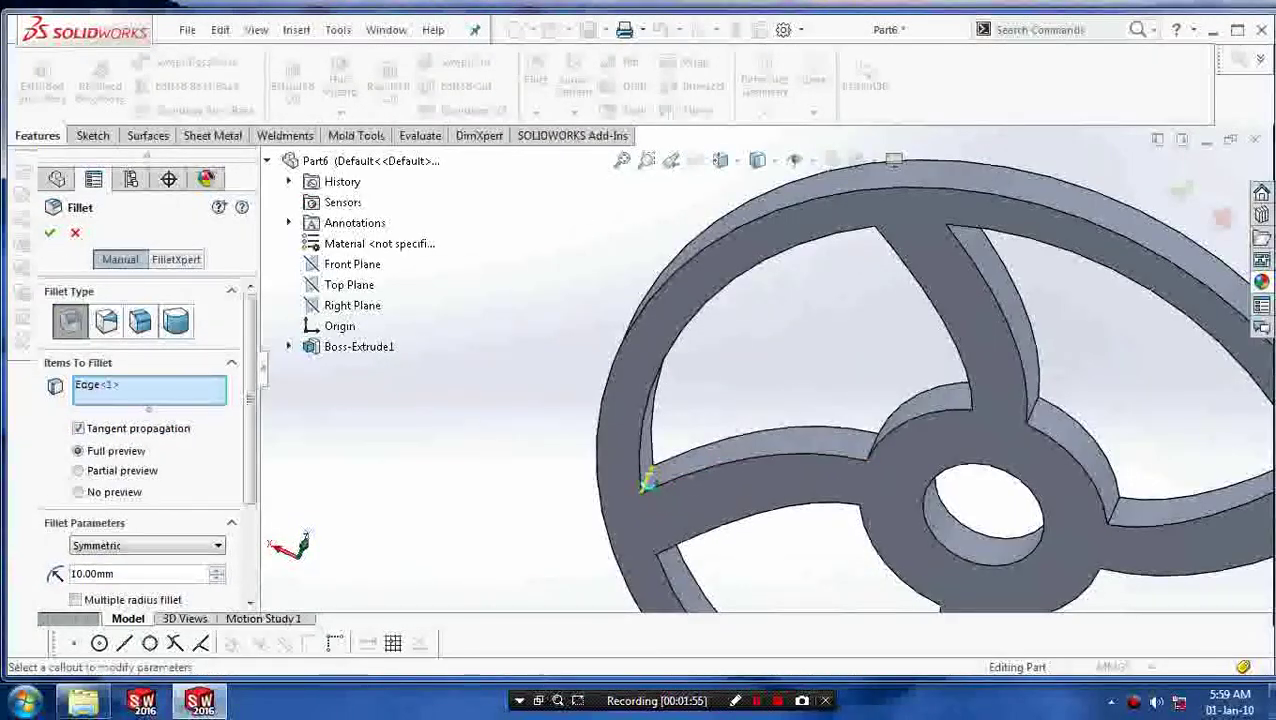
scroll(676, 510, "up", 2)
mouse_move(676, 510)
middle_mouse_down()
mouse_move(718, 498)
mouse_move(690, 430)
mouse_move(707, 445)
mouse_move(686, 490)
middle_mouse_up()
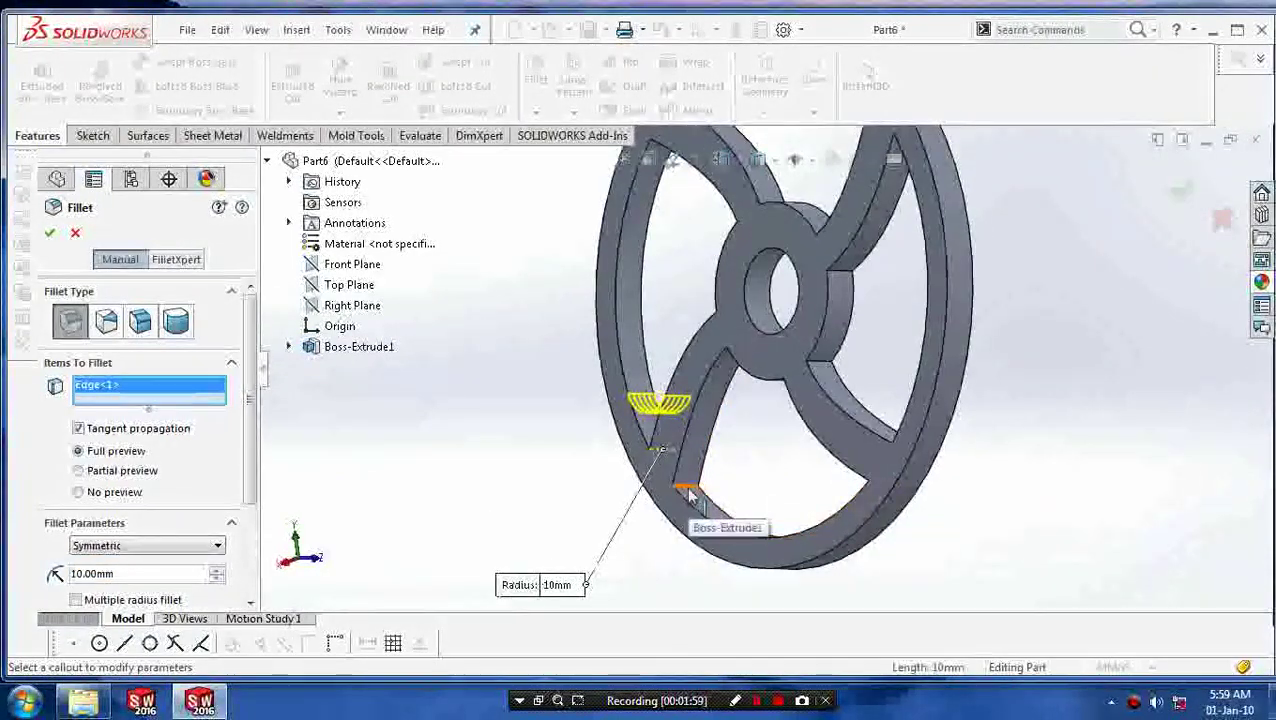
left_click(688, 484)
middle_click_drag(845, 432, 795, 340)
left_click(885, 497)
left_click(912, 460)
scroll(968, 242, "up", 3)
scroll(968, 242, "down", 3)
scroll(795, 340, "down", 5)
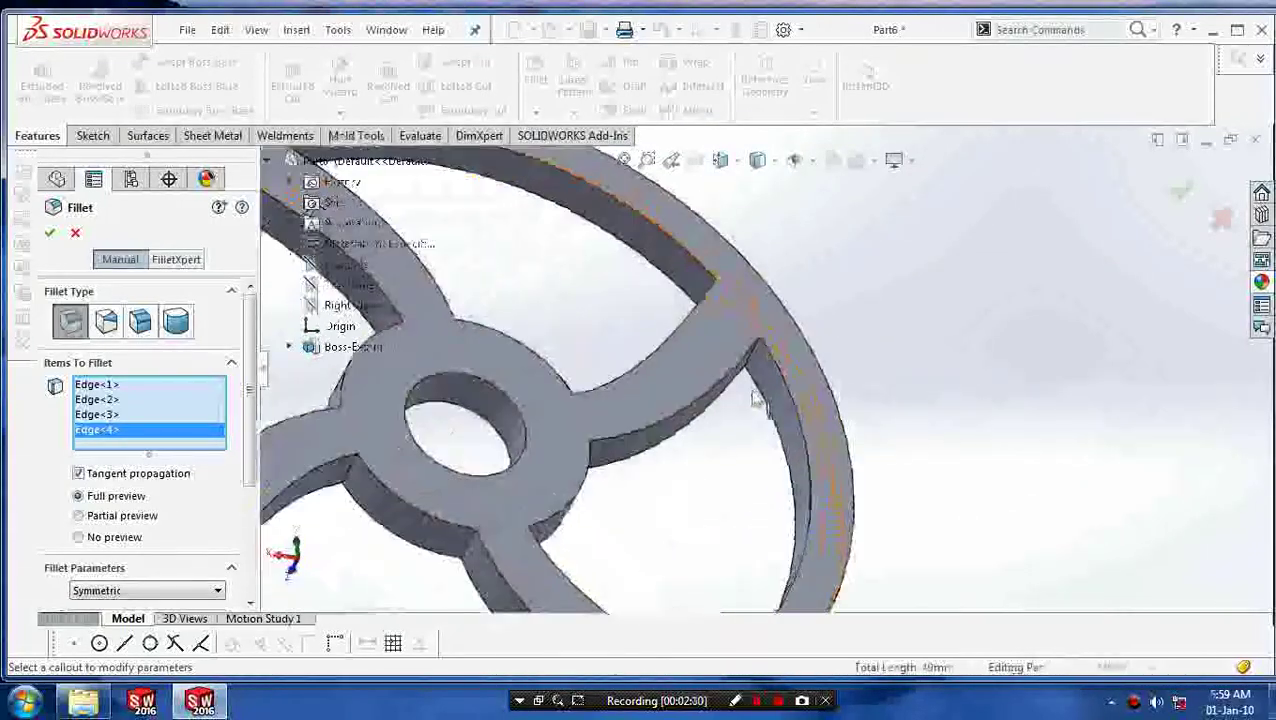
left_click(759, 347)
Add four more spoke junction edges to the fillet, including the top inner rim edge
middle_click_drag(655, 309, 678, 284)
left_click(678, 275)
scroll(670, 295, "up", 5)
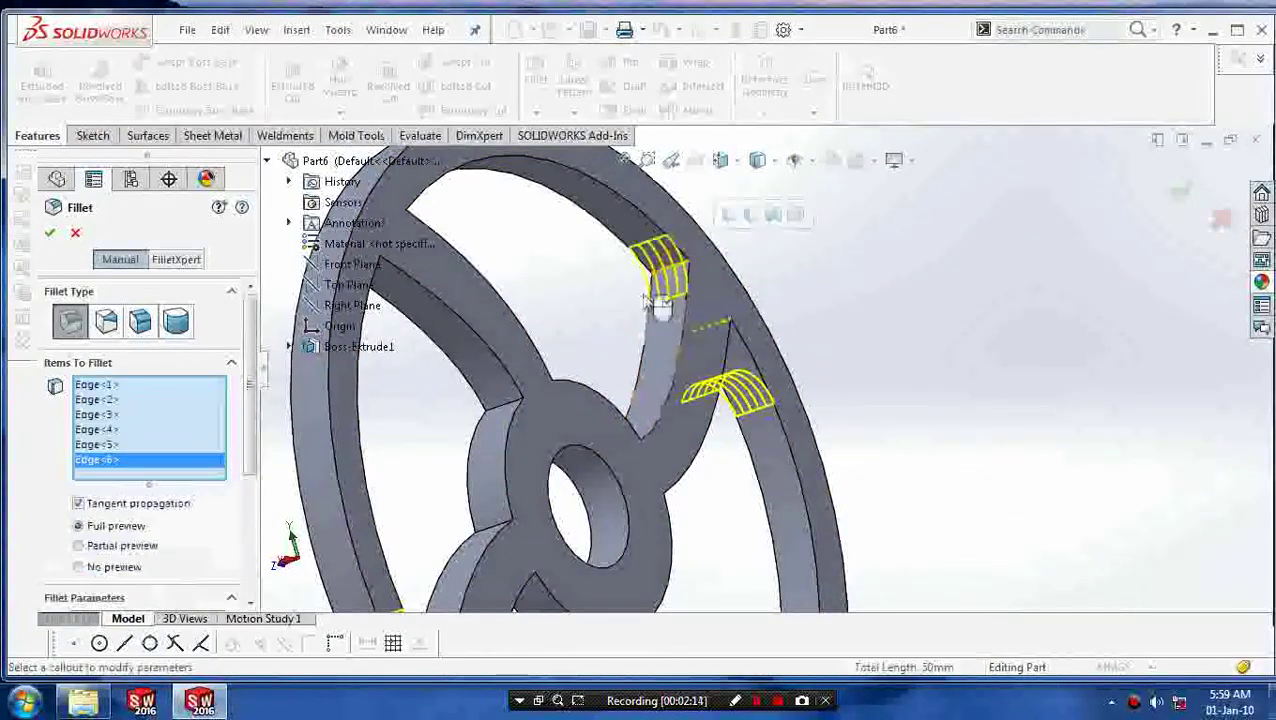
middle_click_drag(600, 300, 596, 343)
scroll(513, 342, "down", 4)
left_click(533, 349)
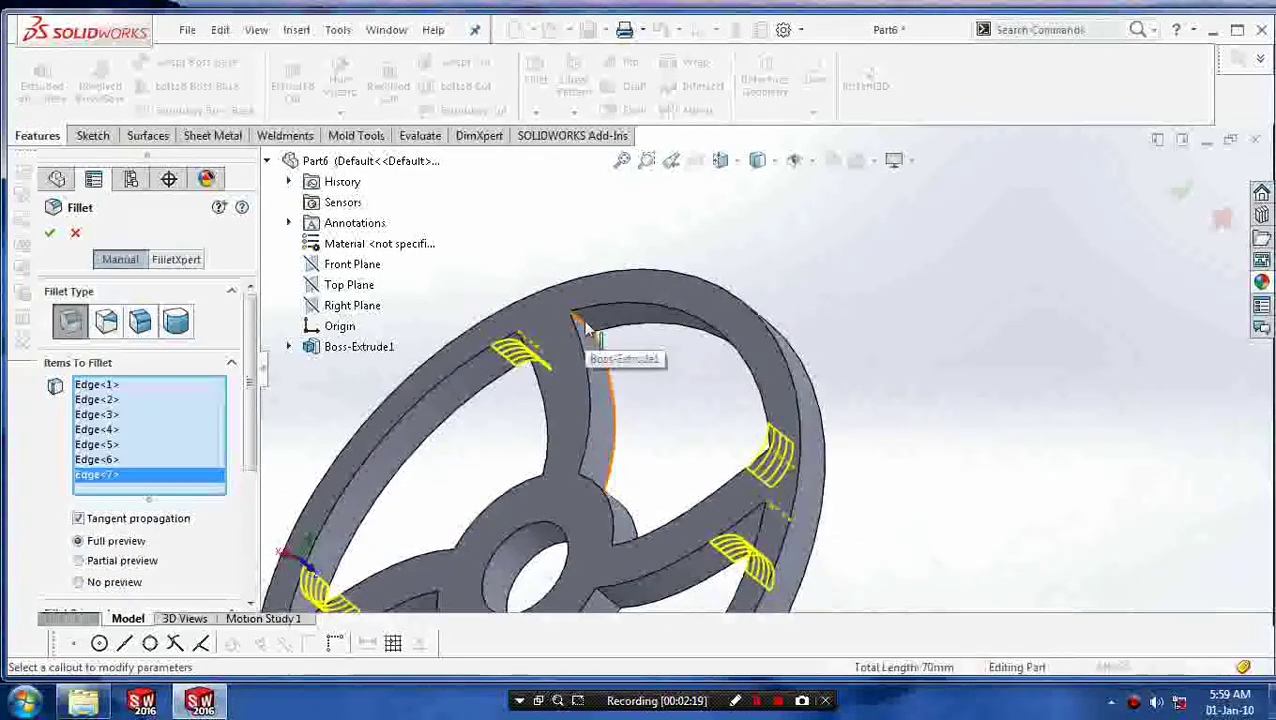
scroll(590, 335, "down", 2)
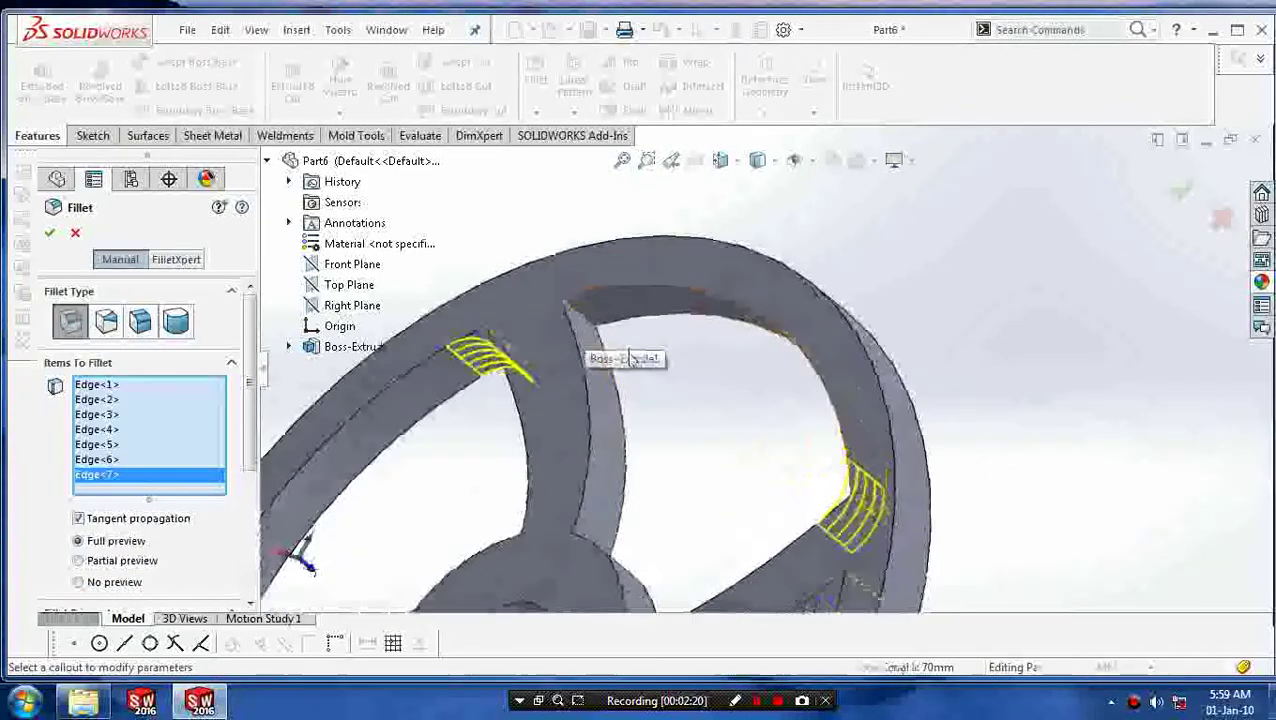
left_click(586, 318)
scroll(600, 420, "up", 5)
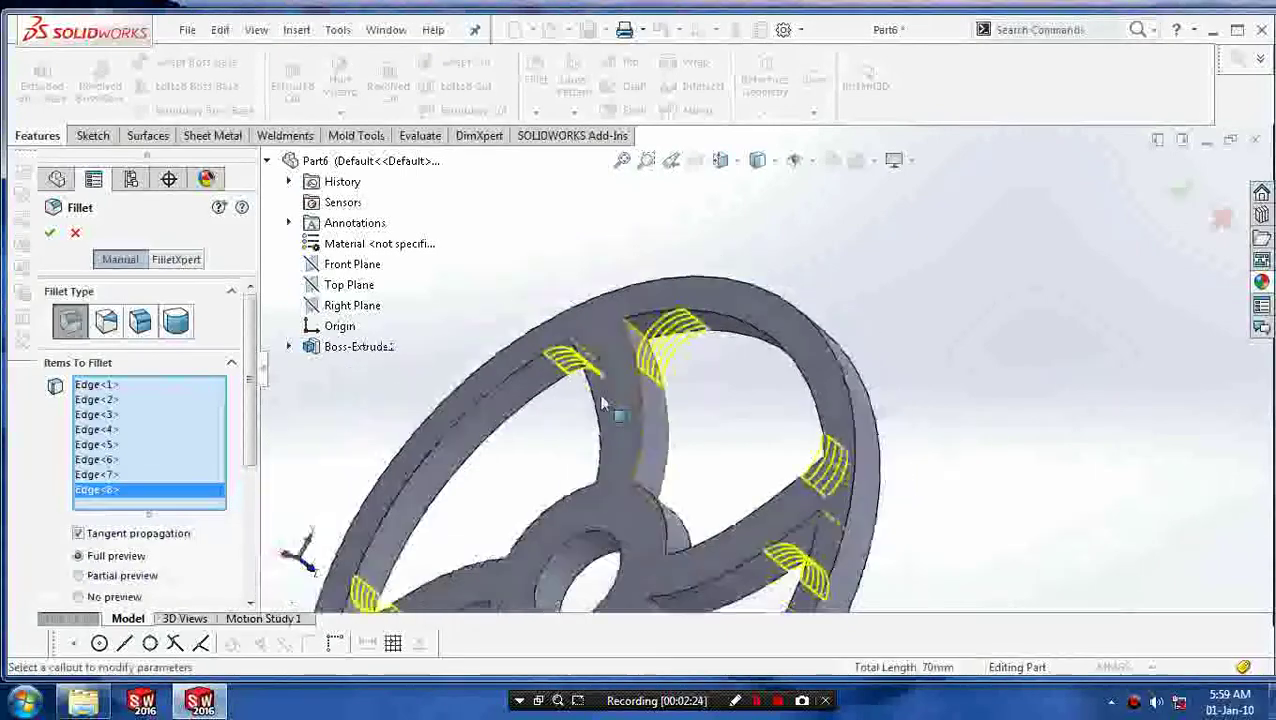
middle_click_drag(607, 433, 636, 517)
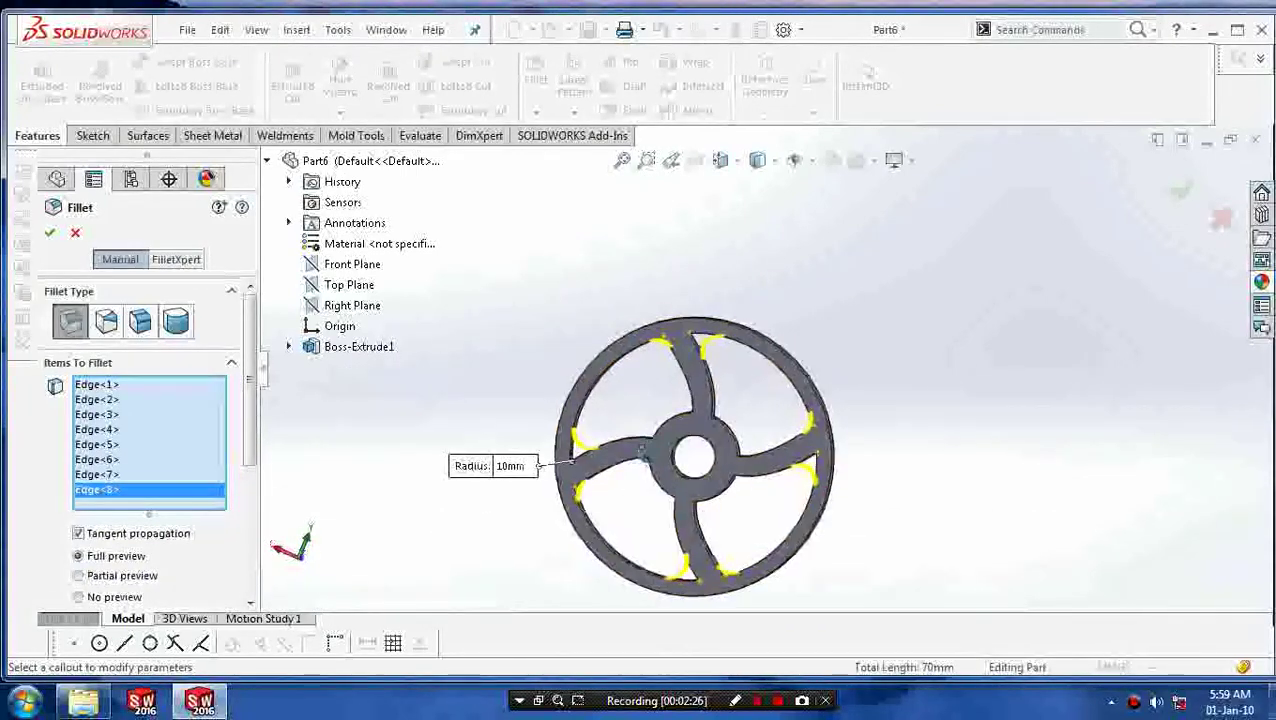
scroll(655, 478, "down", 2)
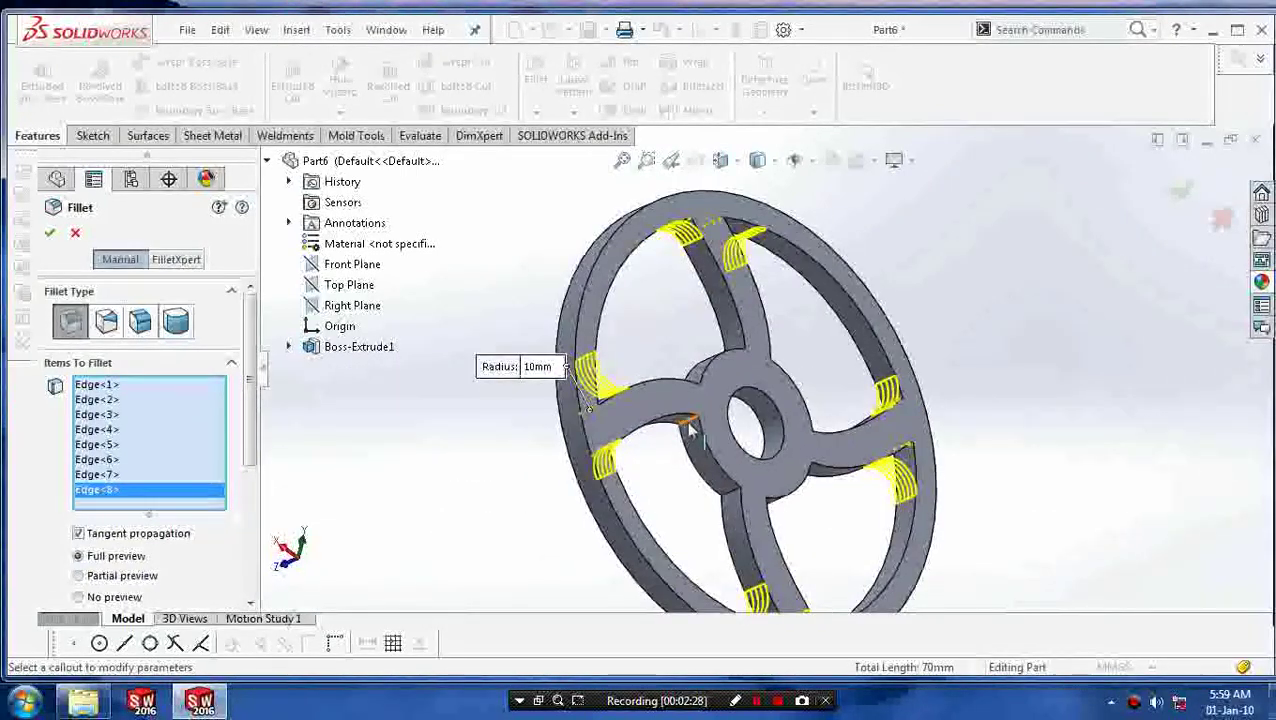
left_click(690, 428)
Add the remaining spoke-to-hub edges and apply the 10 mm fillet to all 15 edges
middle_click_drag(672, 350, 686, 420)
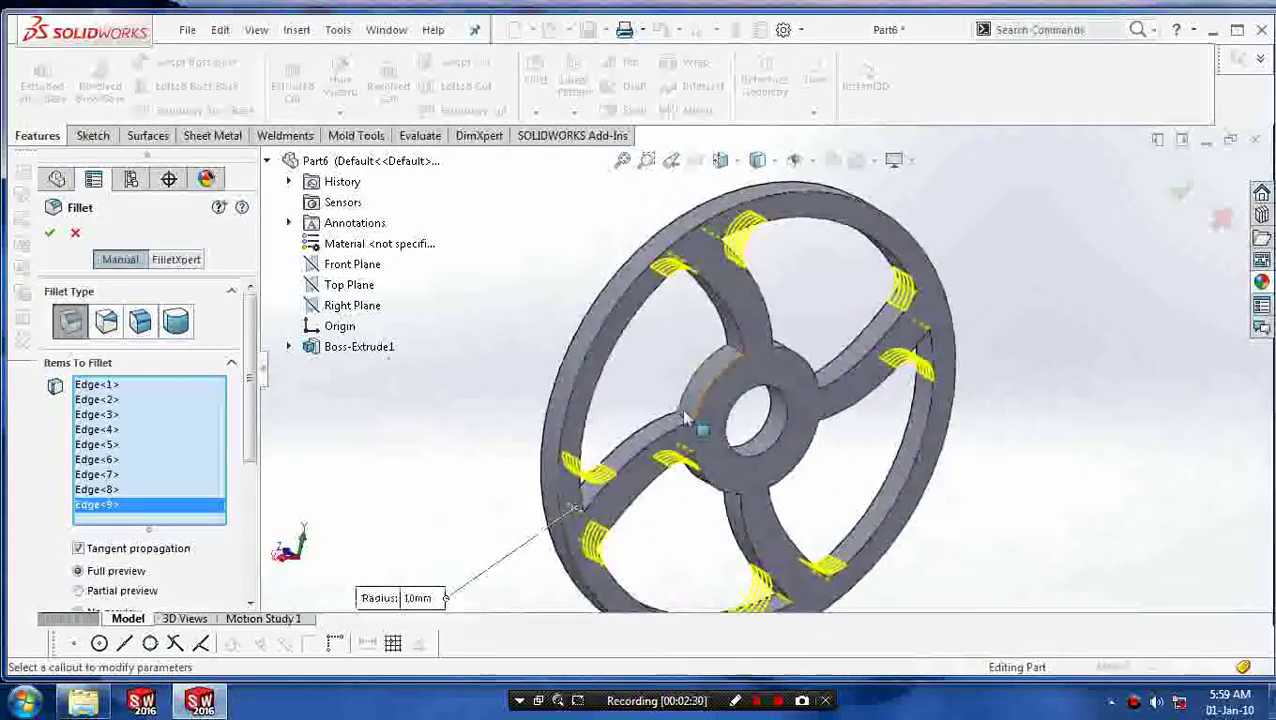
left_click(686, 425)
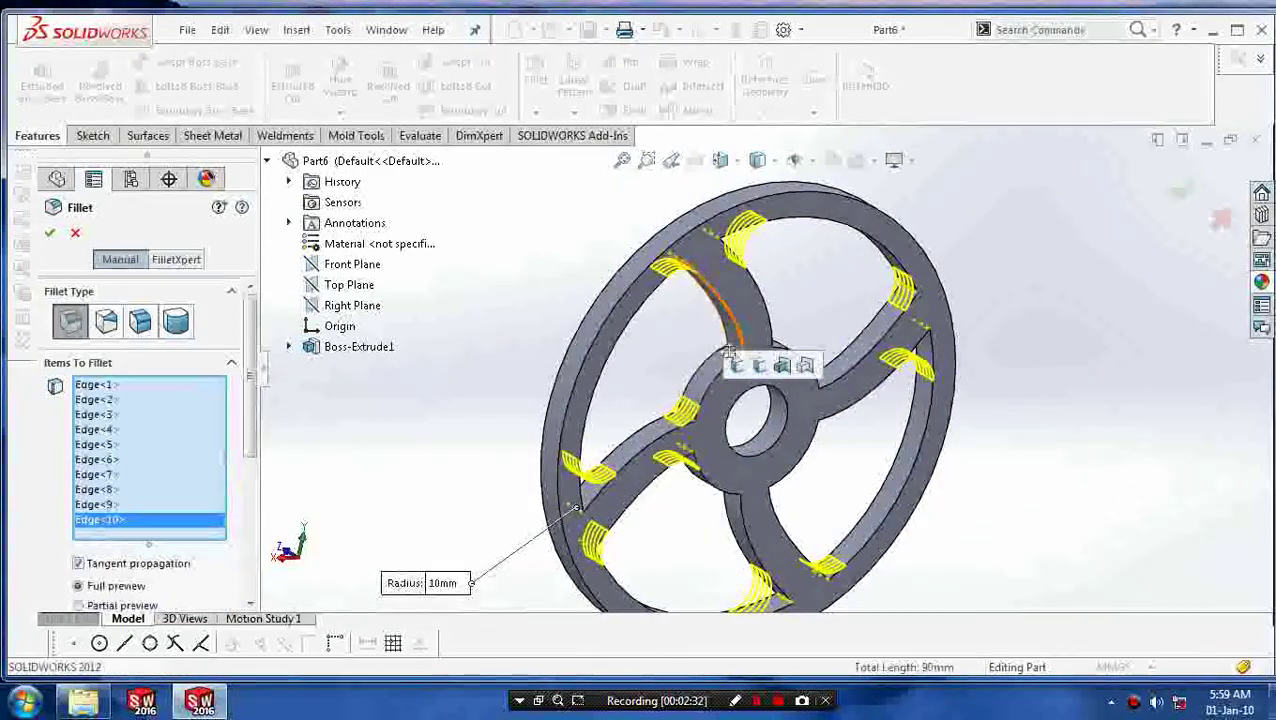
scroll(785, 372, "down", 3)
left_click(785, 372)
middle_click_drag(785, 372, 951, 435)
left_click(829, 345)
left_click(948, 470)
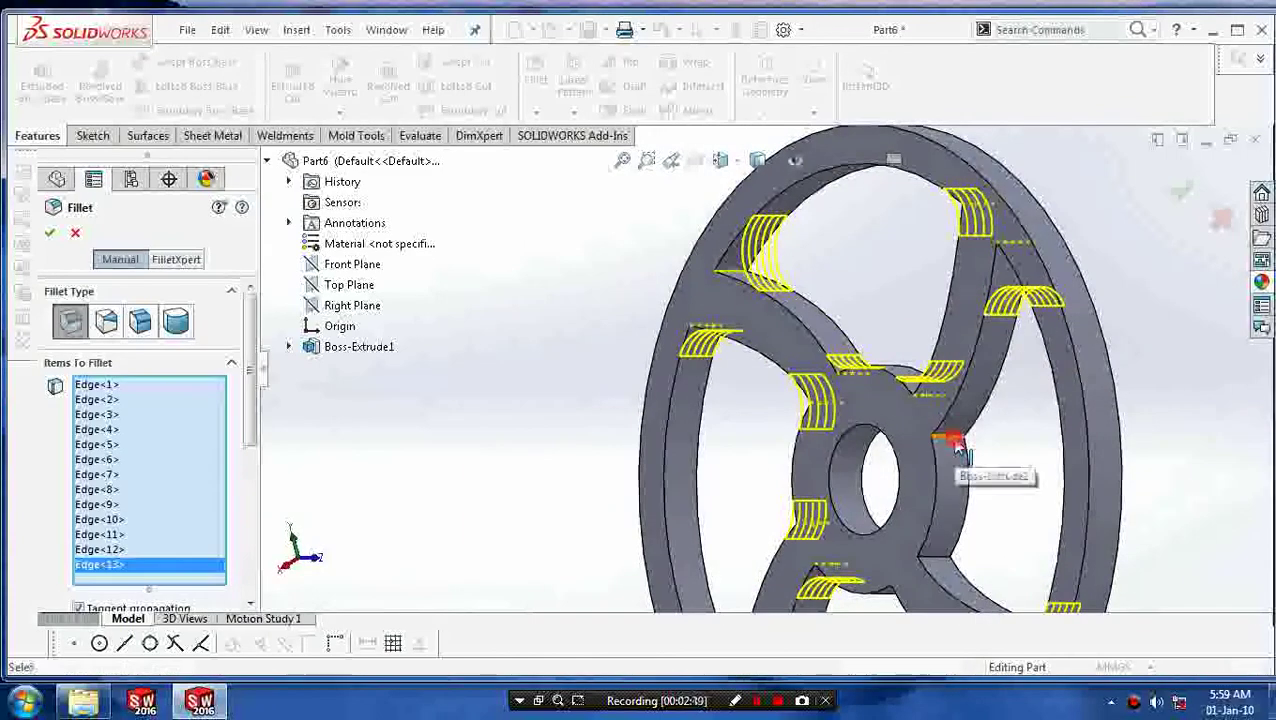
left_click(951, 435)
scroll(912, 517, "up", 3)
scroll(912, 517, "down", 3)
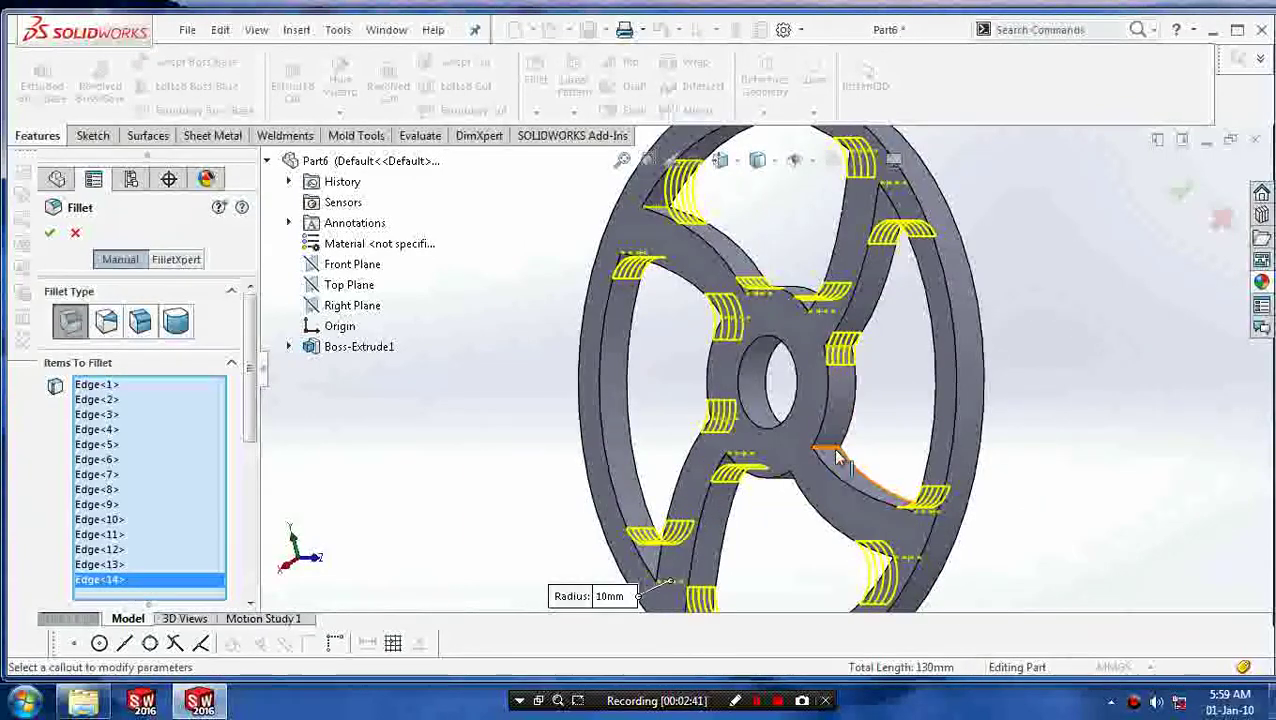
left_click(826, 458)
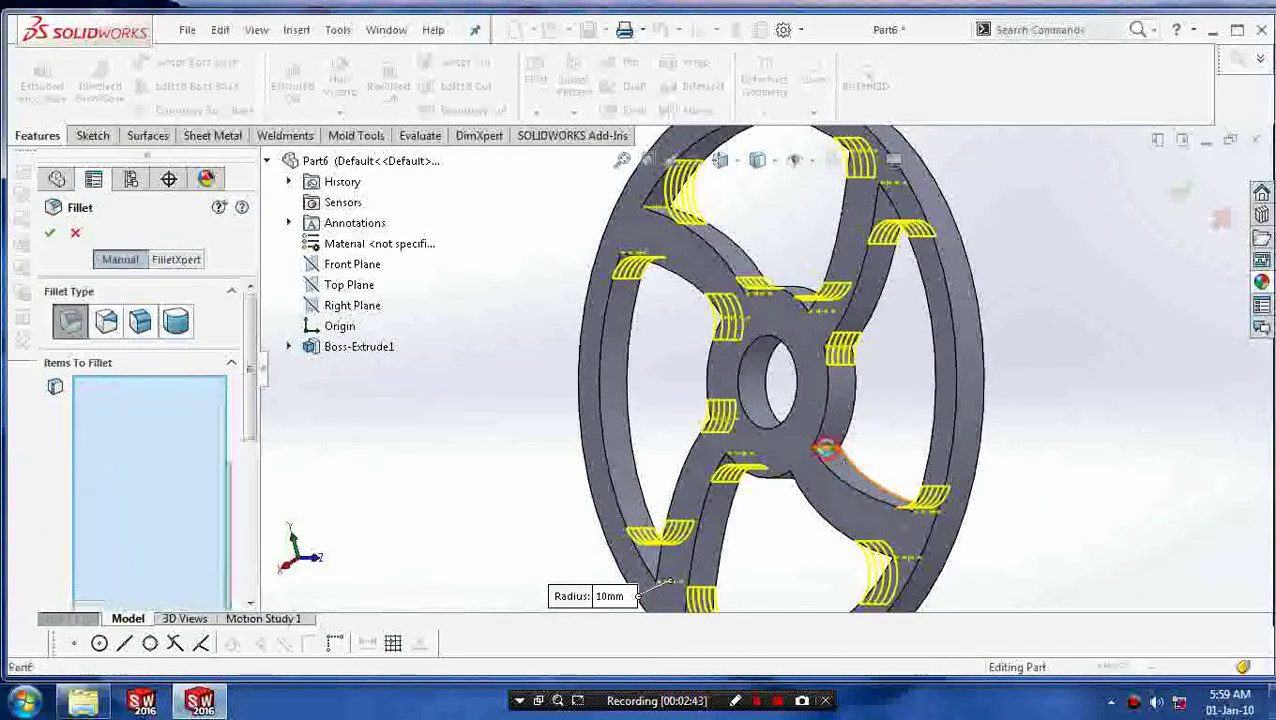
scroll(812, 500, "up", 2)
middle_click_drag(812, 500, 675, 456)
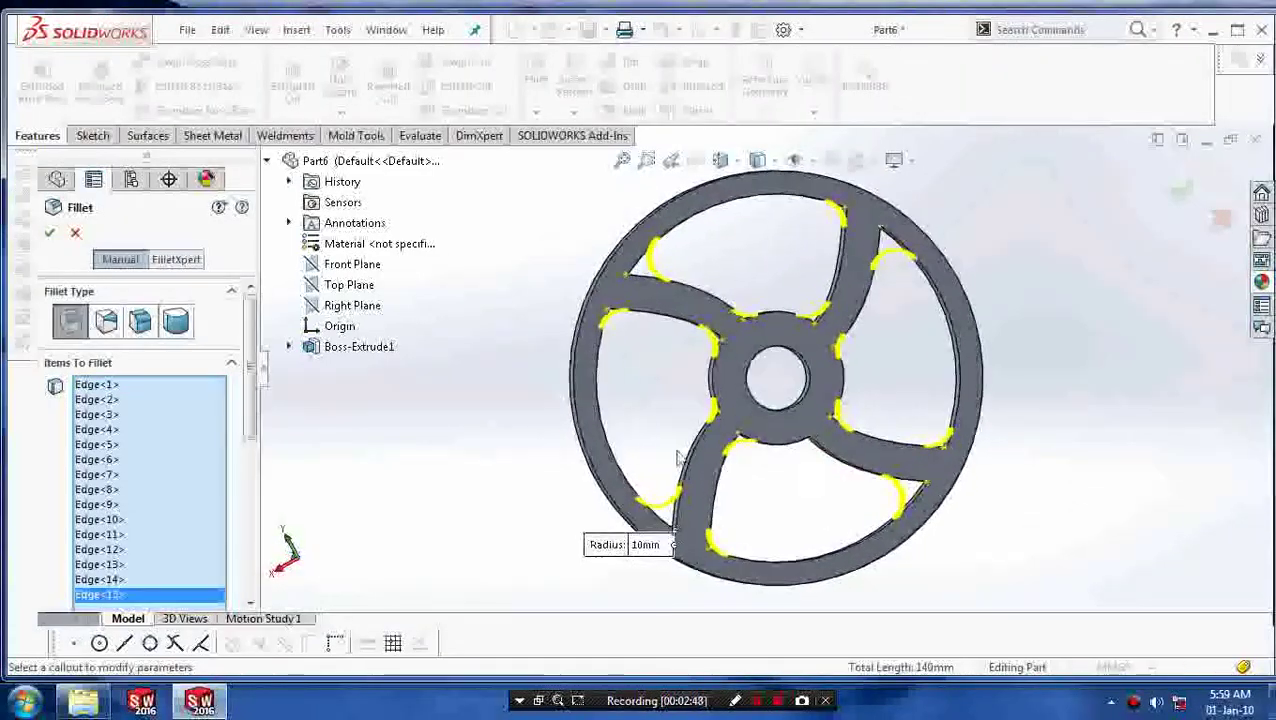
left_click(50, 235)
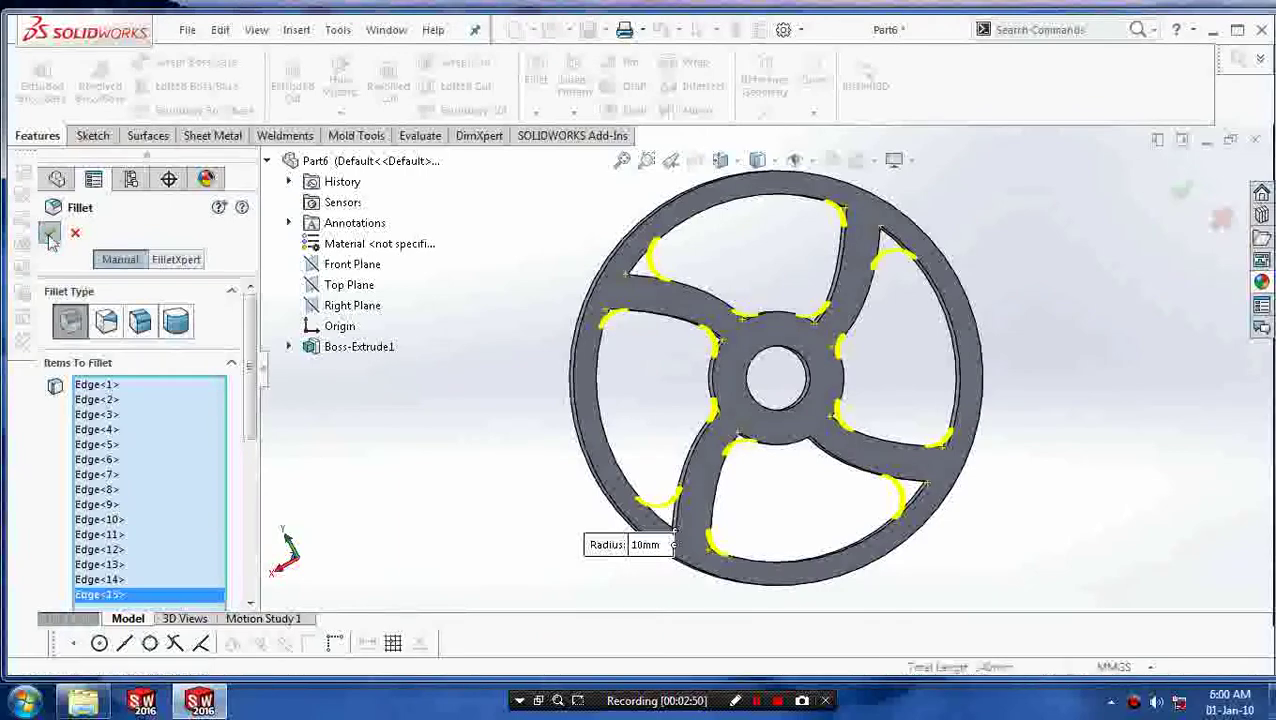
View the filleted wheel normal to the Right Plane
middle_click_drag(459, 404, 530, 400)
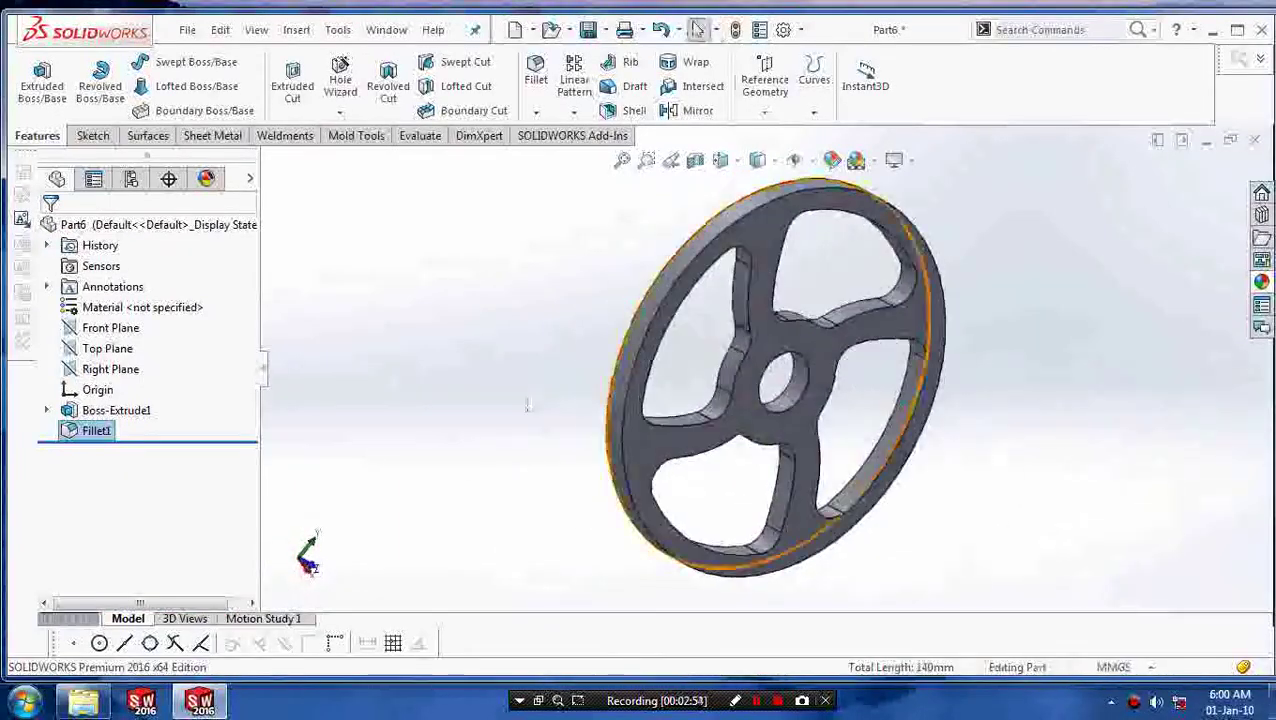
left_click(114, 369)
right_click(112, 369)
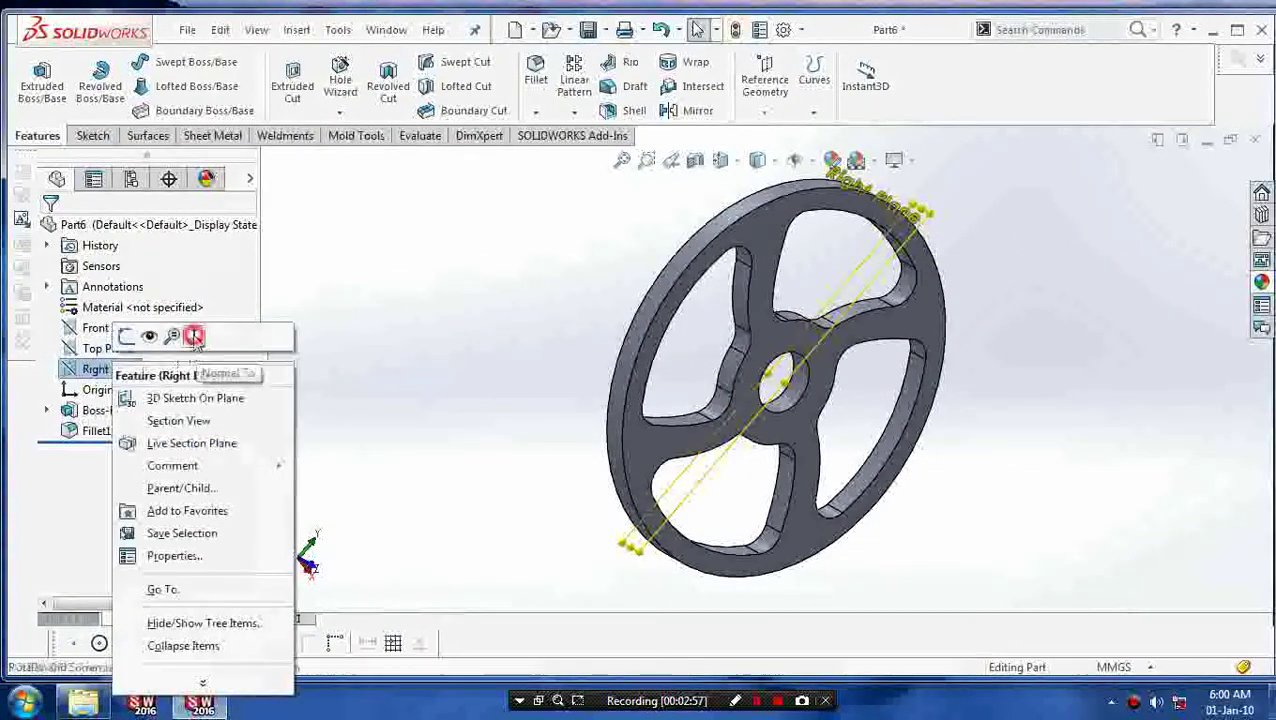
left_click(194, 337)
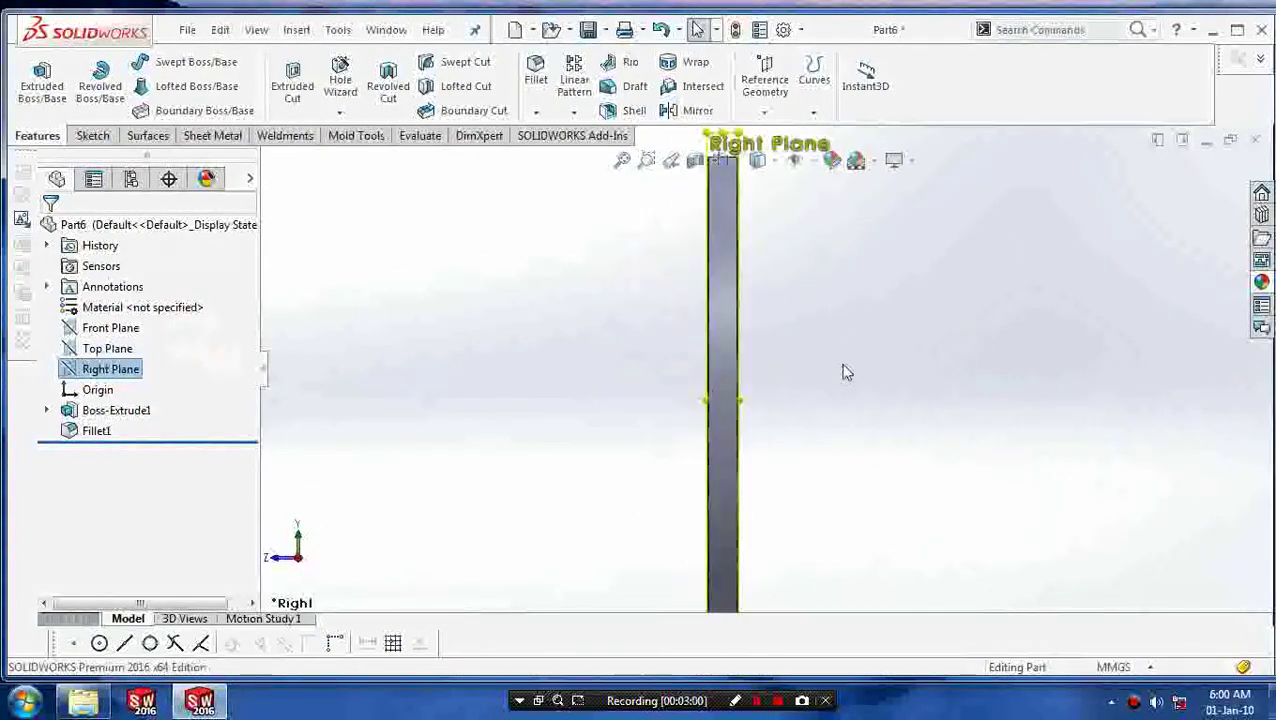
Switch to the Sketch tools and zoom in on the edge-on wheel
left_click(92, 136)
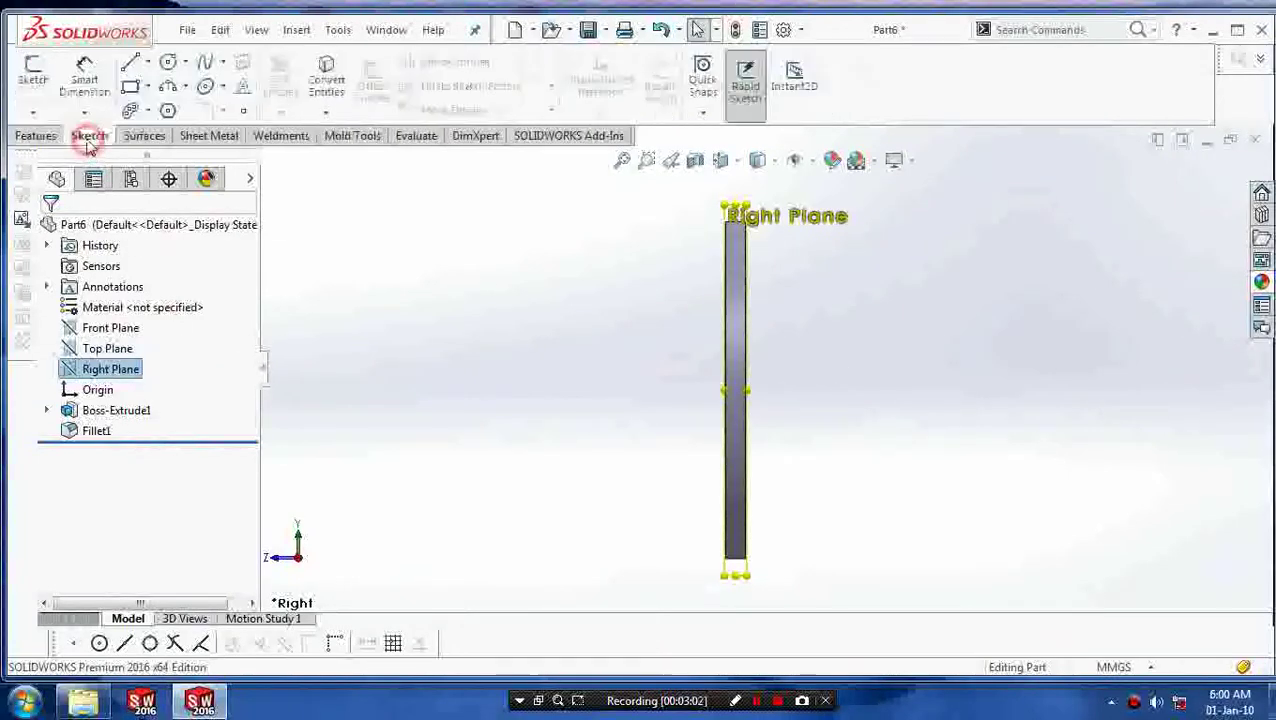
left_click(140, 87)
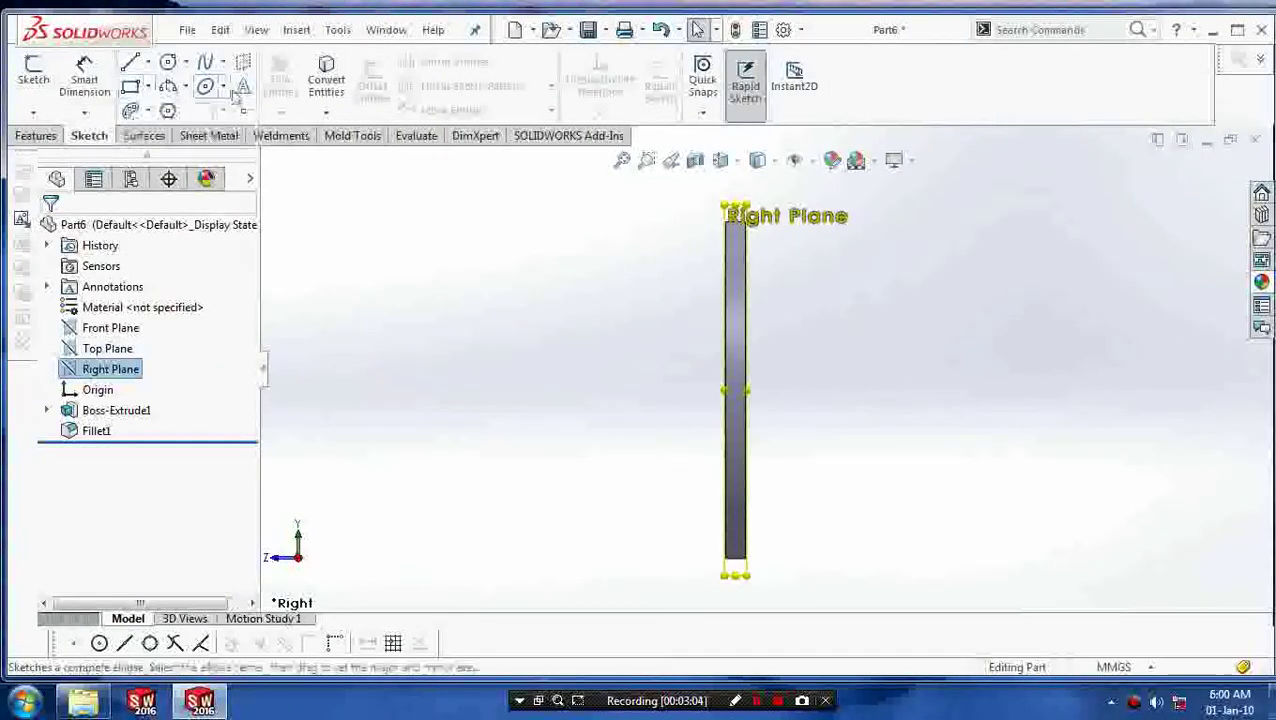
scroll(697, 318, "down", 5)
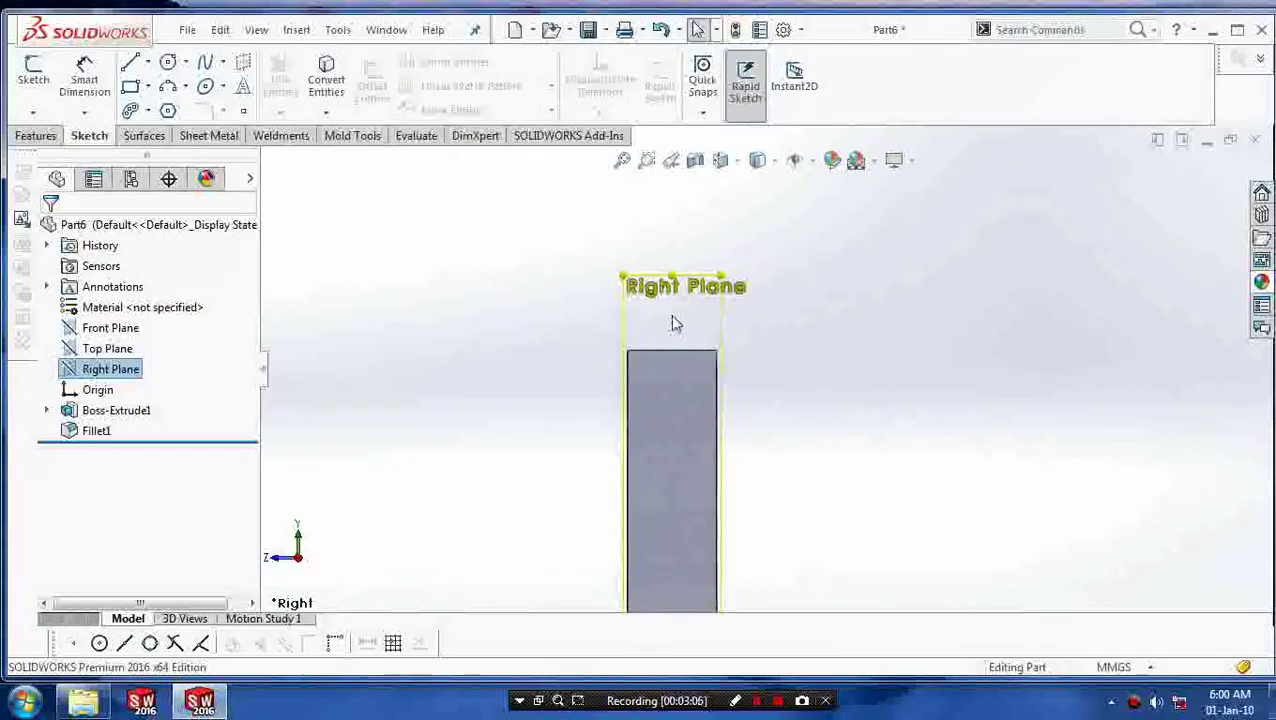
scroll(640, 315, "down", 1)
left_click(147, 62)
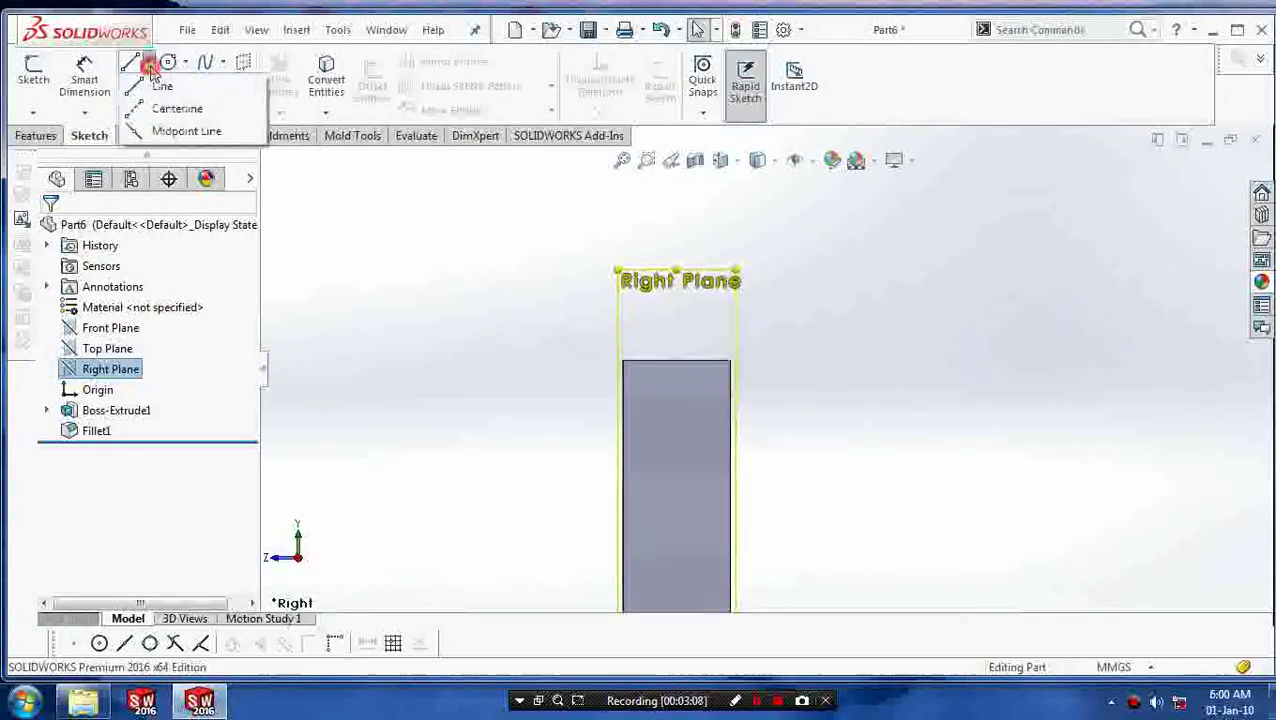
Draw a closed trapezoid profile with lines over the rim's top edge on the Right Plane
left_click(162, 84)
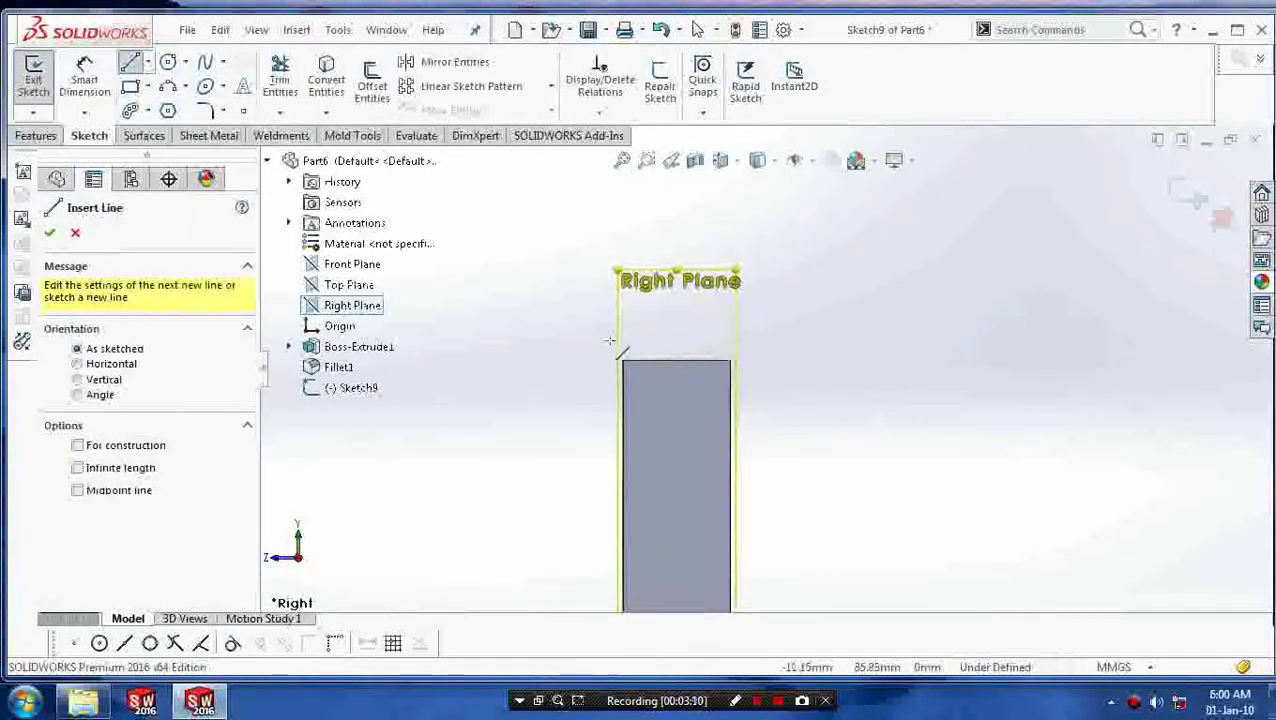
left_click(613, 335)
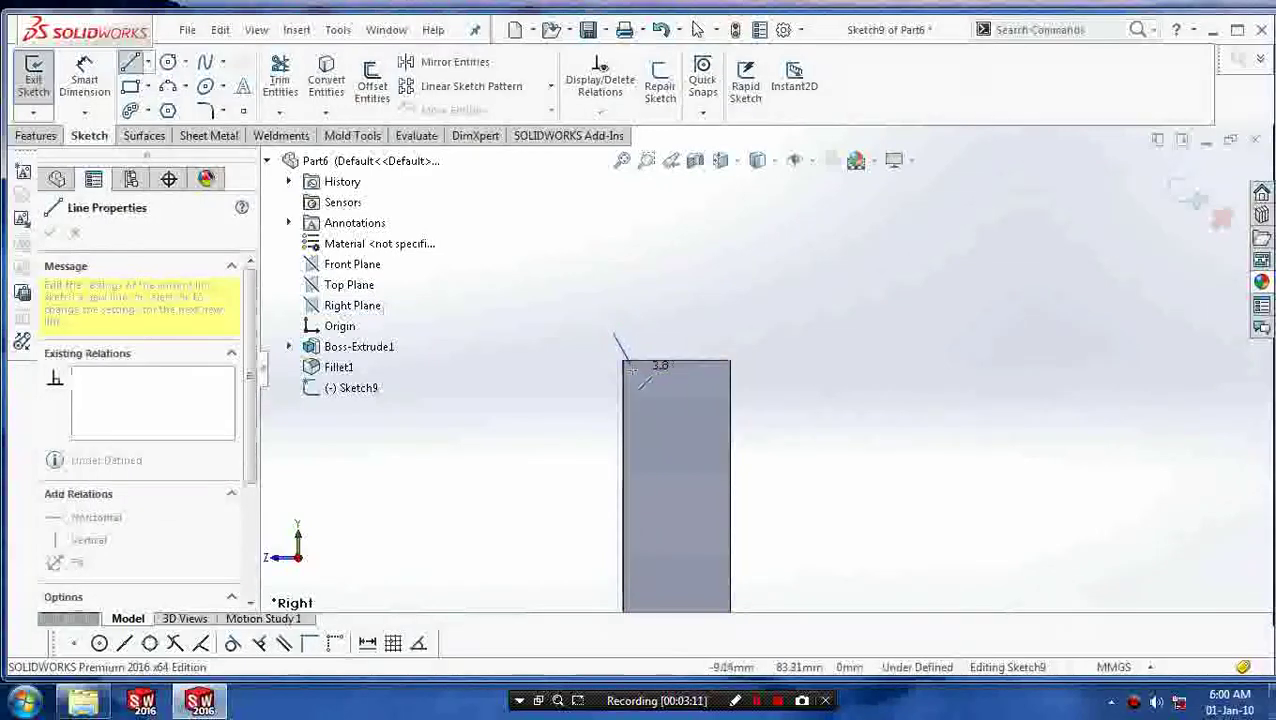
left_click(632, 369)
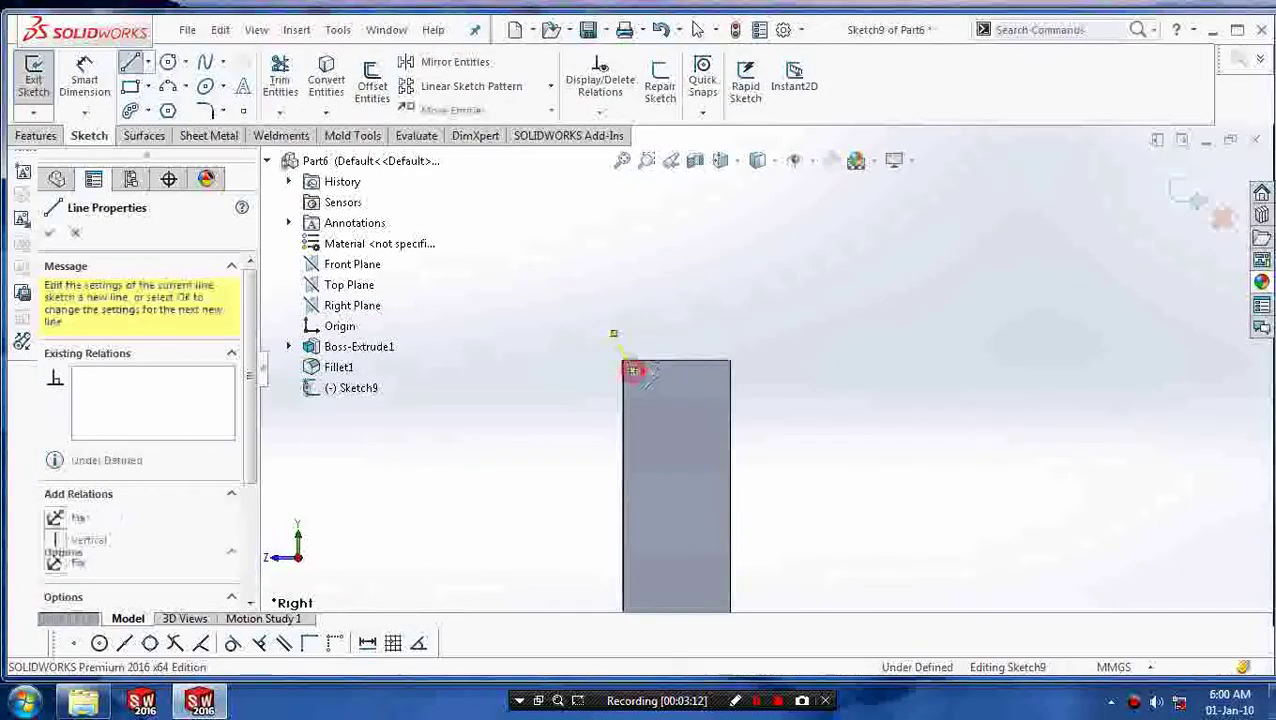
left_click(718, 370)
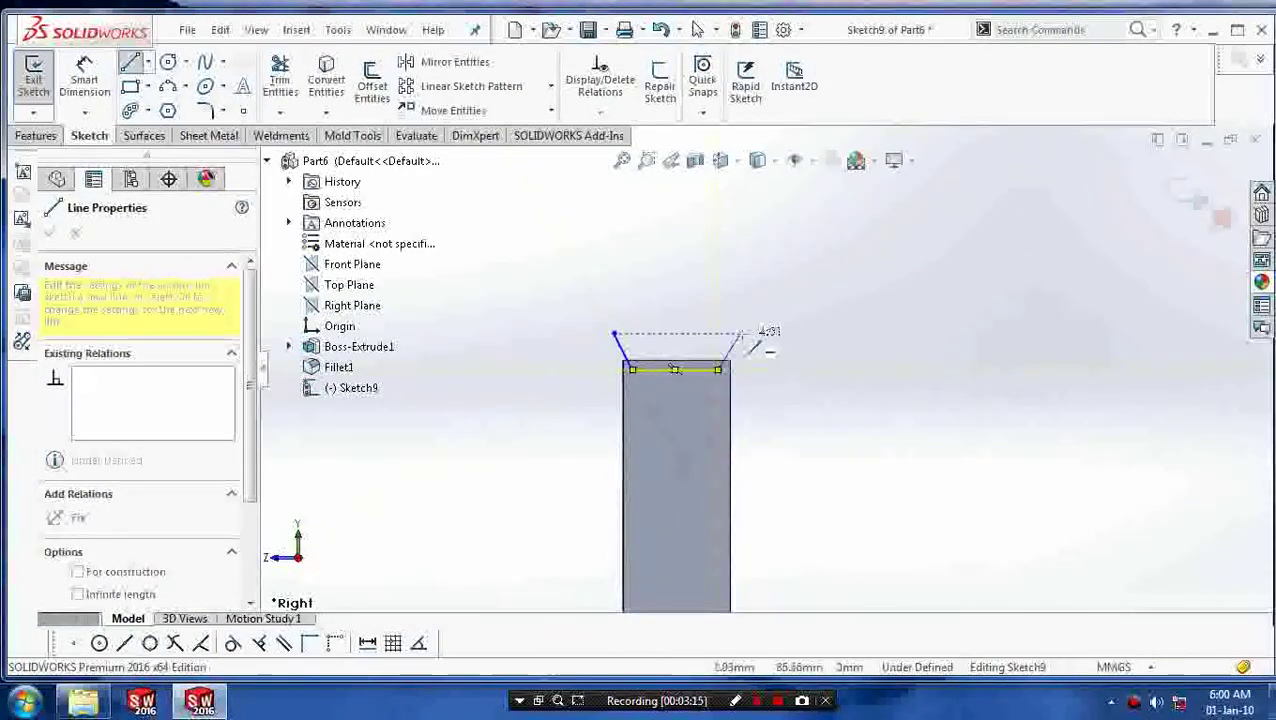
left_click(740, 333)
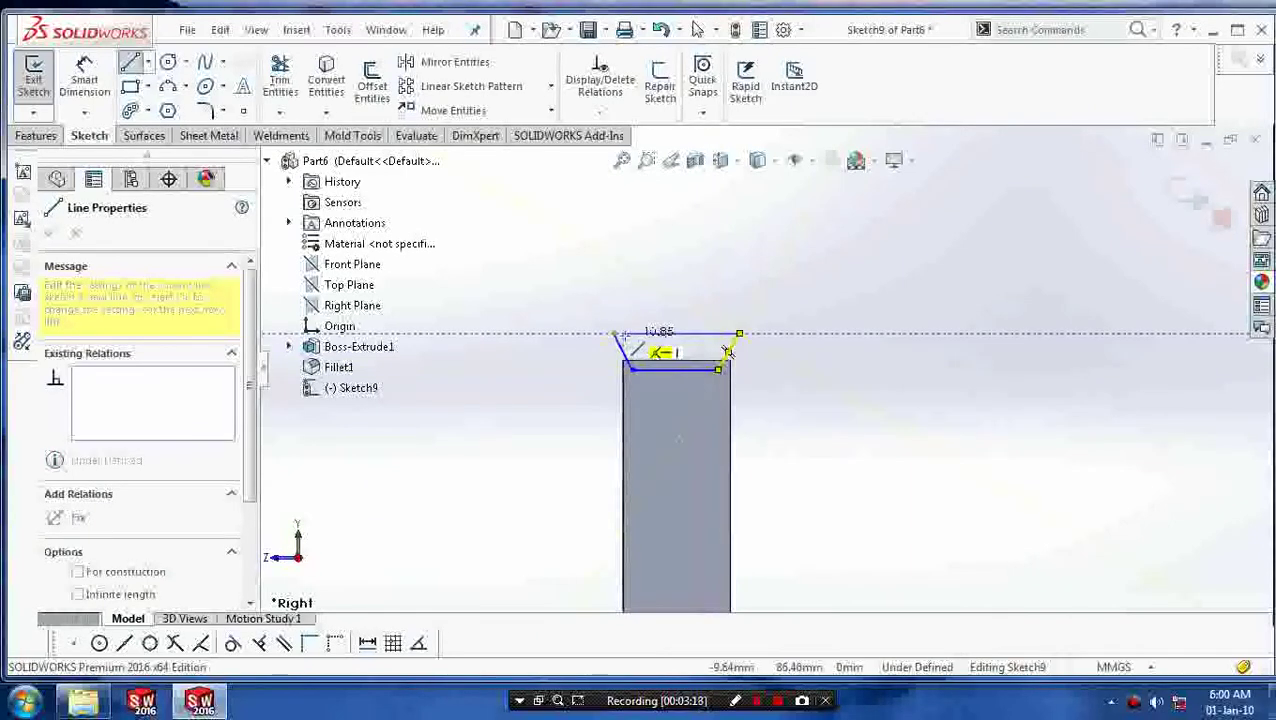
left_click(614, 333)
mouse_move(676, 332)
middle_mouse_down()
mouse_move(740, 507)
mouse_move(823, 550)
mouse_move(822, 572)
middle_mouse_up()
scroll(816, 494, "down", 3)
left_click(49, 232)
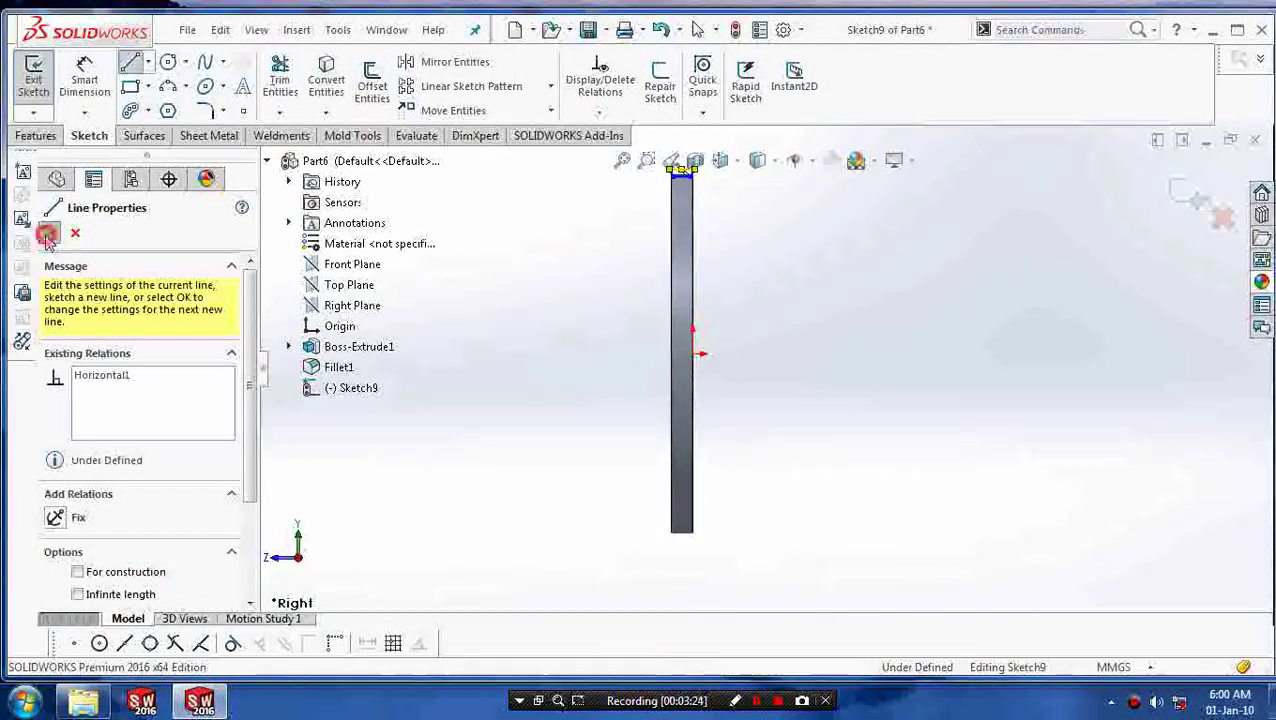
Add a horizontal centreline through the hub and exit Sketch9
left_click(147, 62)
left_click(157, 110)
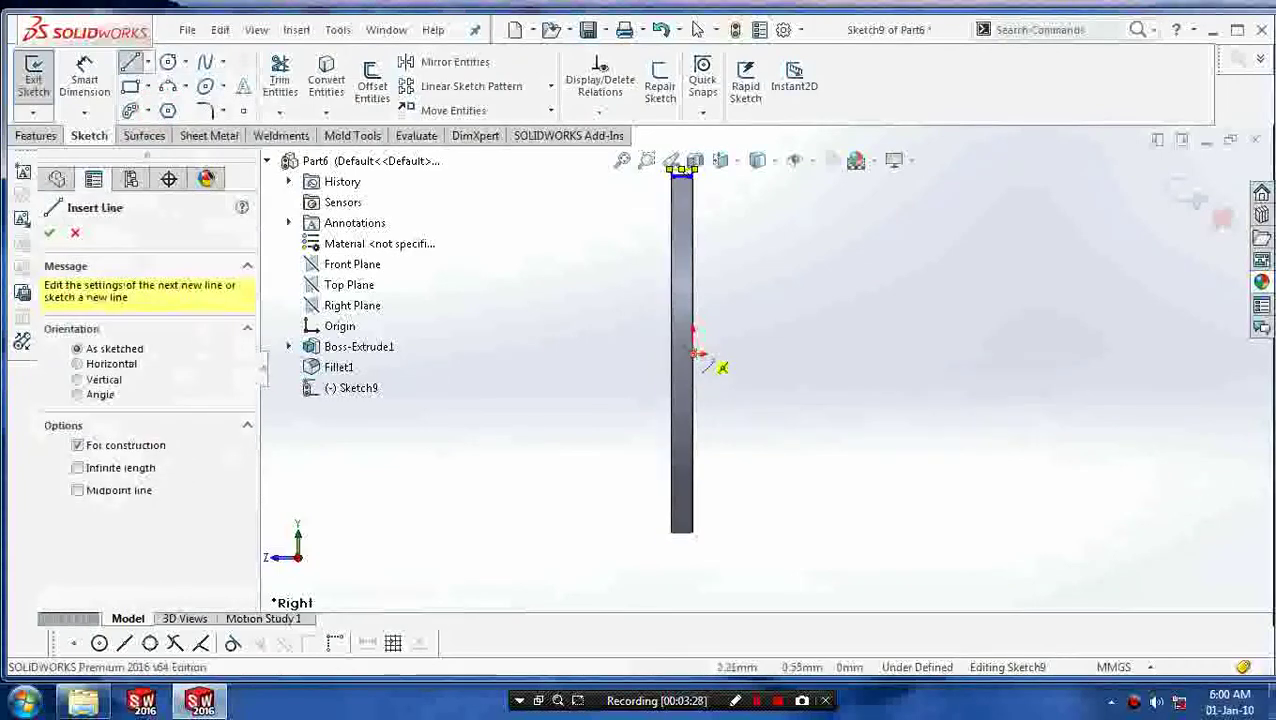
left_click(572, 353)
left_click(817, 353)
key("Escape")
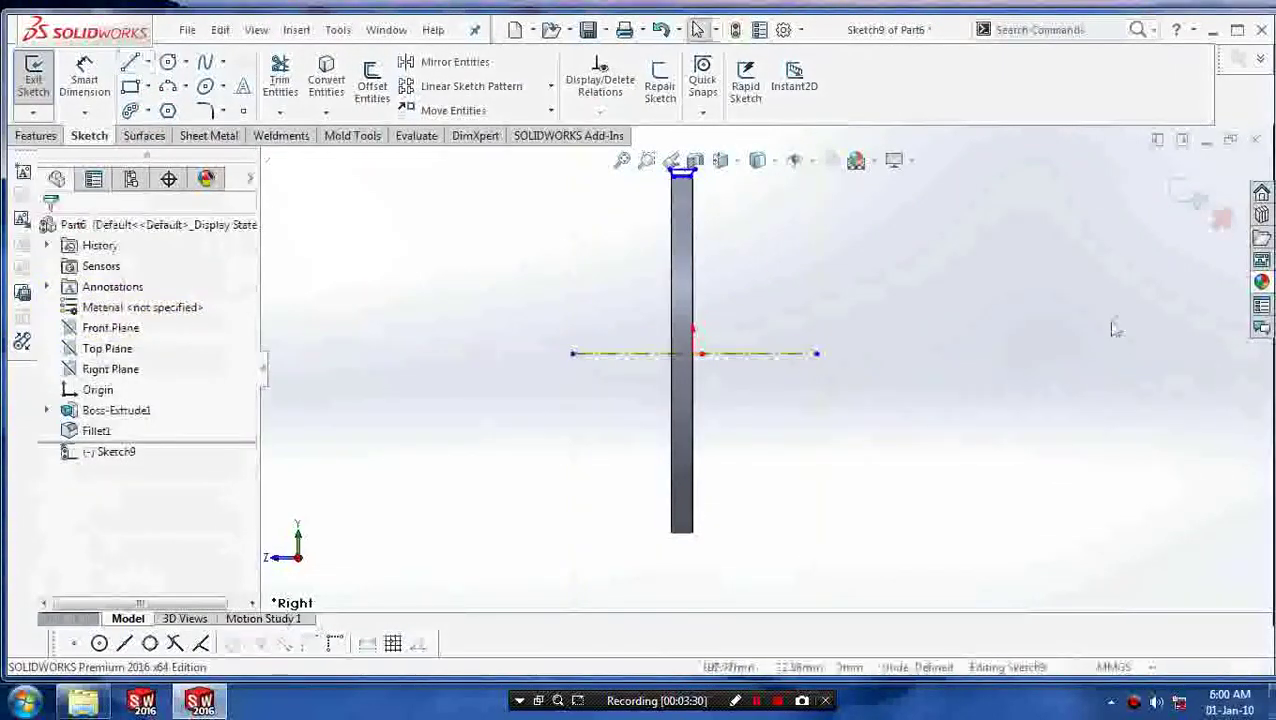
left_click(1190, 204)
scroll(1000, 265, "up", 2)
scroll(850, 285, "down", 2)
scroll(750, 320, "up", 1)
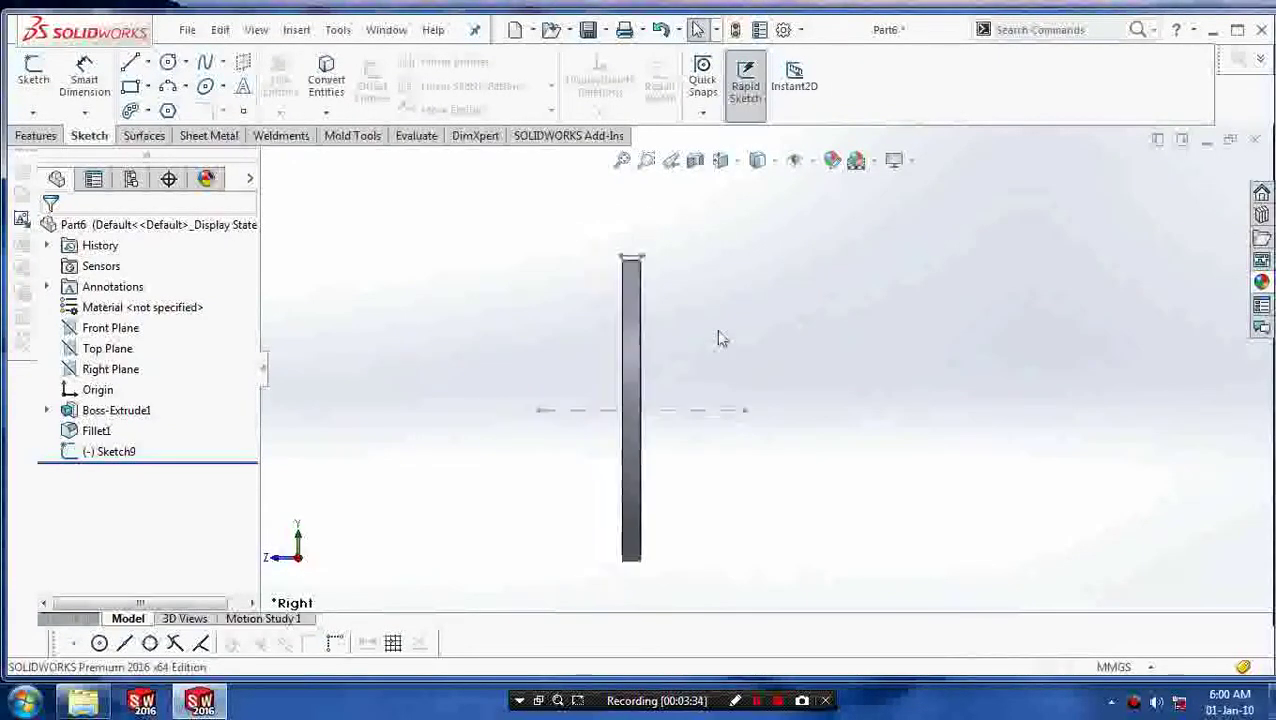
scroll(718, 338, "down", 1)
left_click(35, 136)
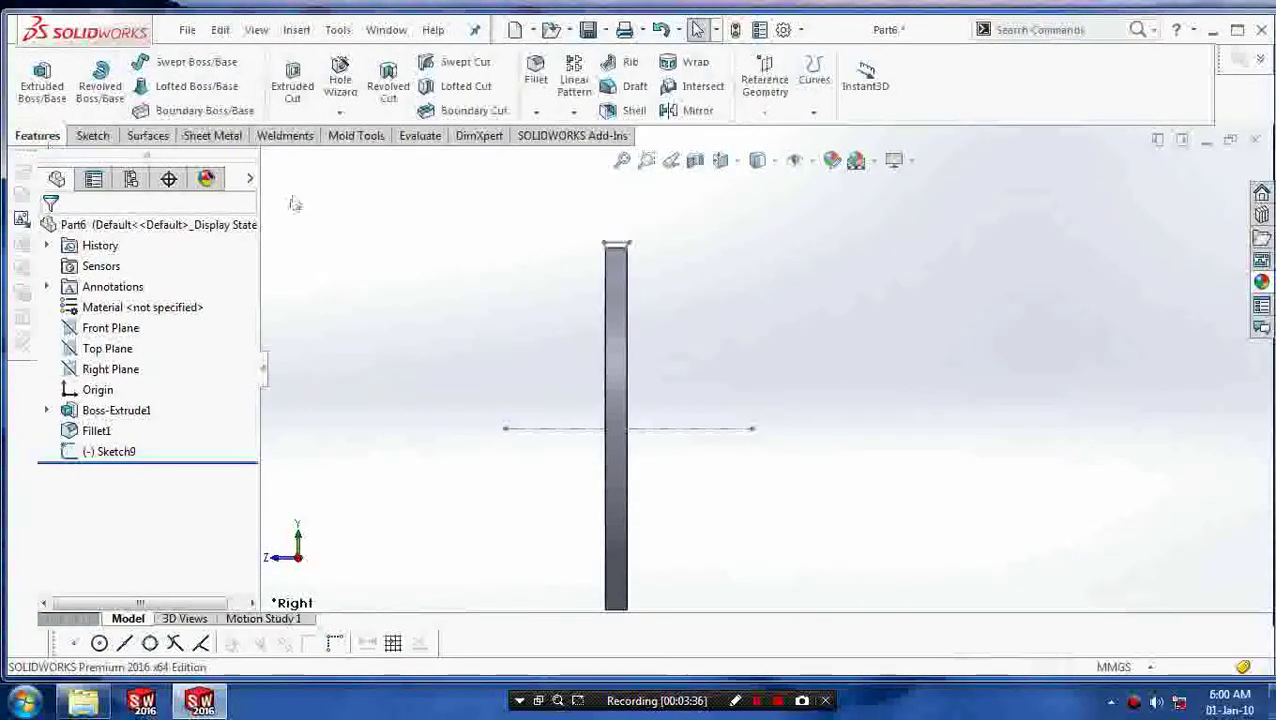
Revolve-cut Sketch9 360° about the centreline to chamfer the rim, then orbit to inspect it
left_click(390, 90)
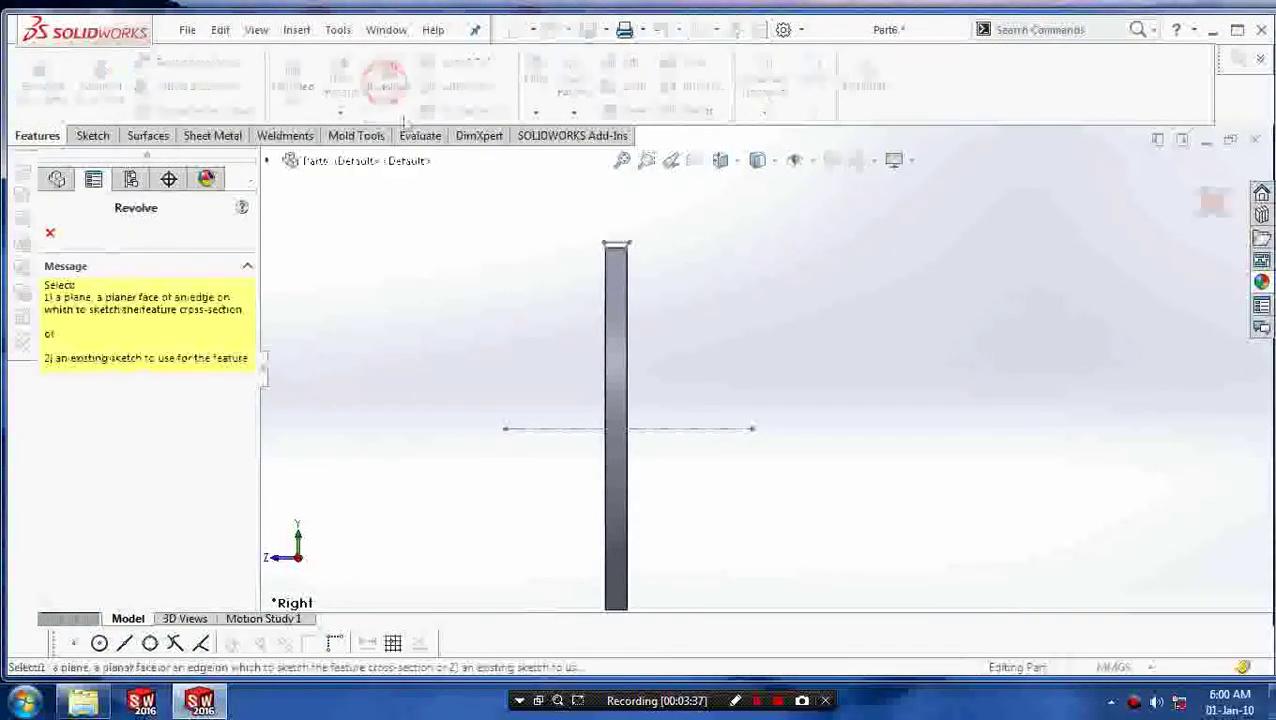
left_click(617, 248)
middle_click_drag(666, 395, 655, 412)
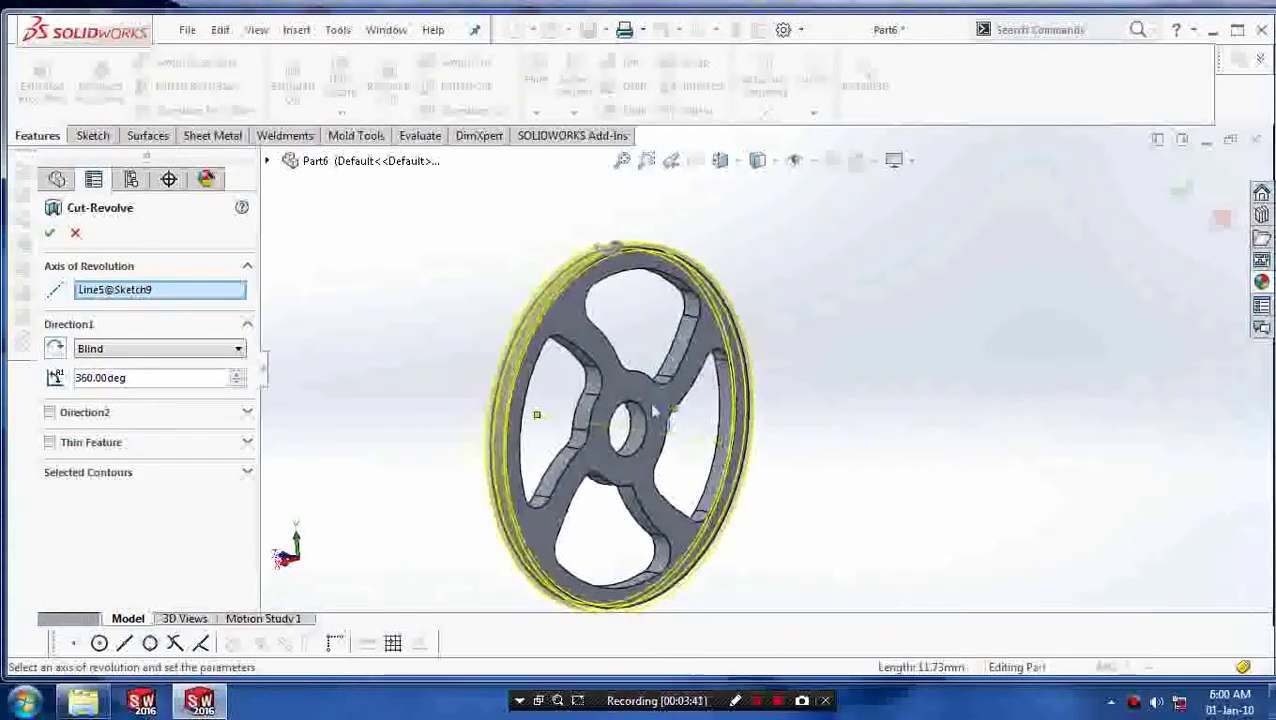
left_click(49, 232)
middle_click_drag(430, 383, 905, 563)
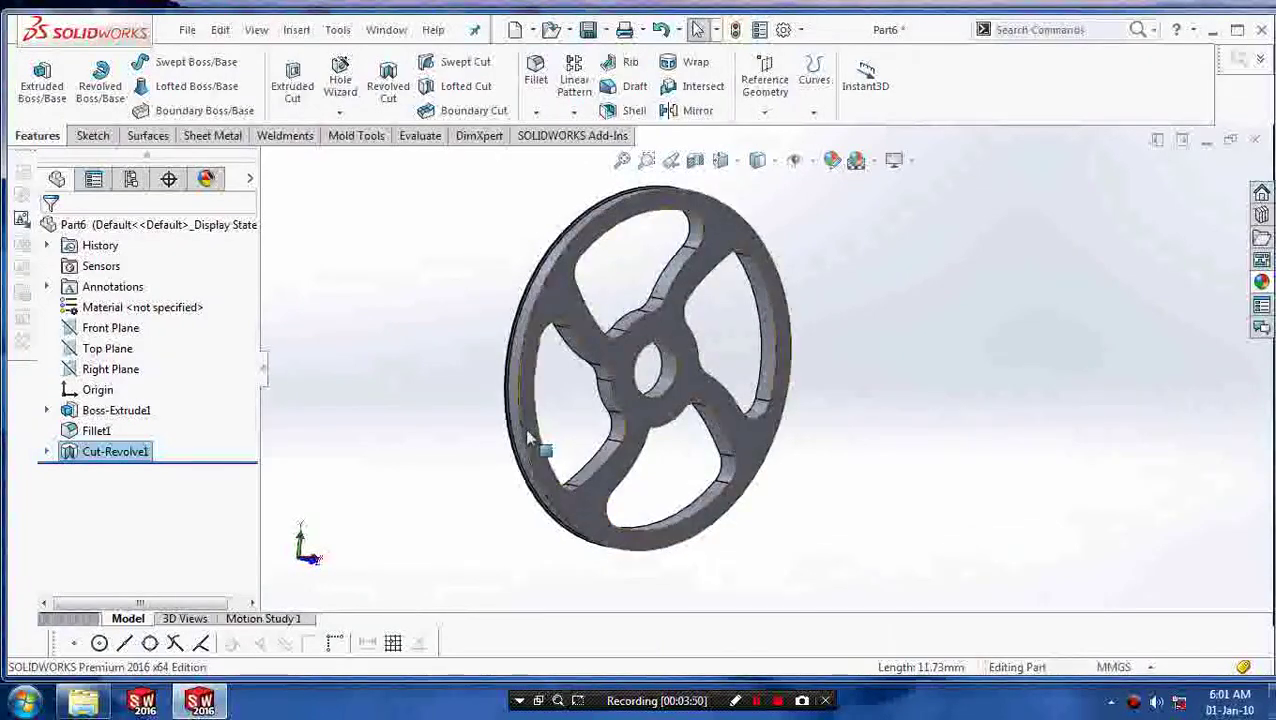
key("Left")
key("Left")
key("Left")
key("Left")
middle_click_drag(563, 380, 860, 450)
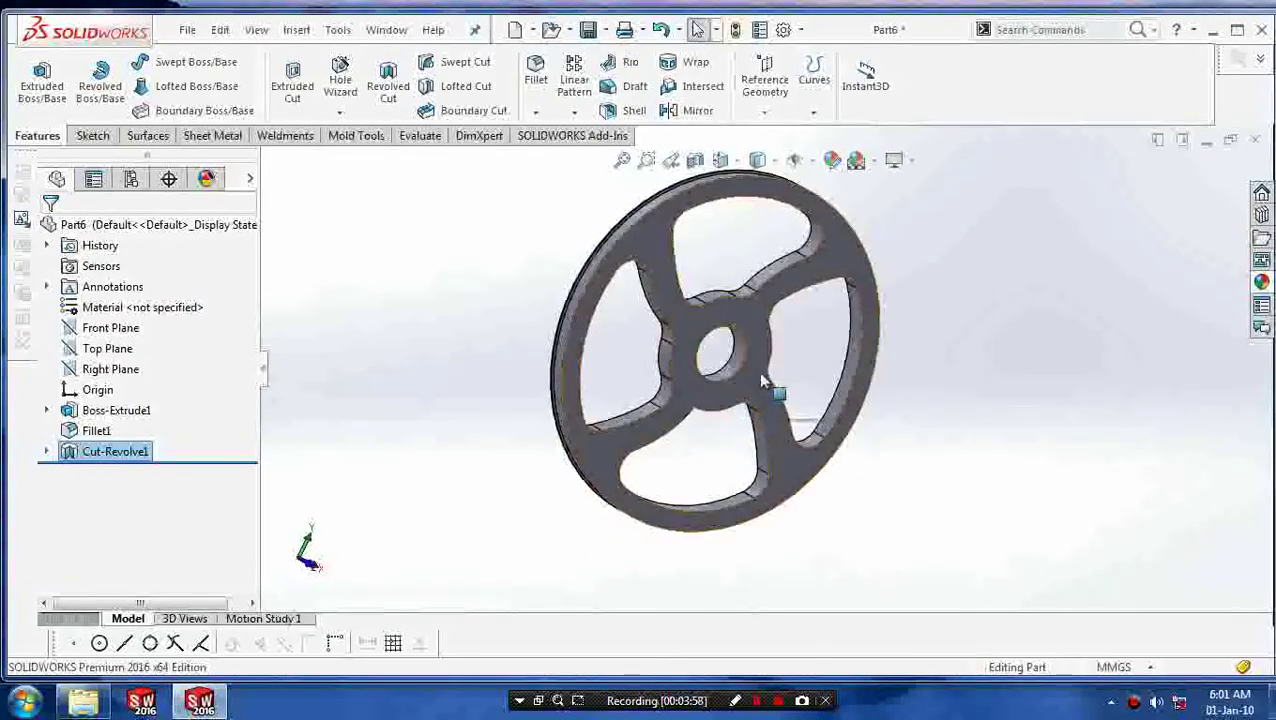
Open Edit Material from the Material node and select Alloy Steel under Steel
right_click(104, 308)
left_click(142, 296)
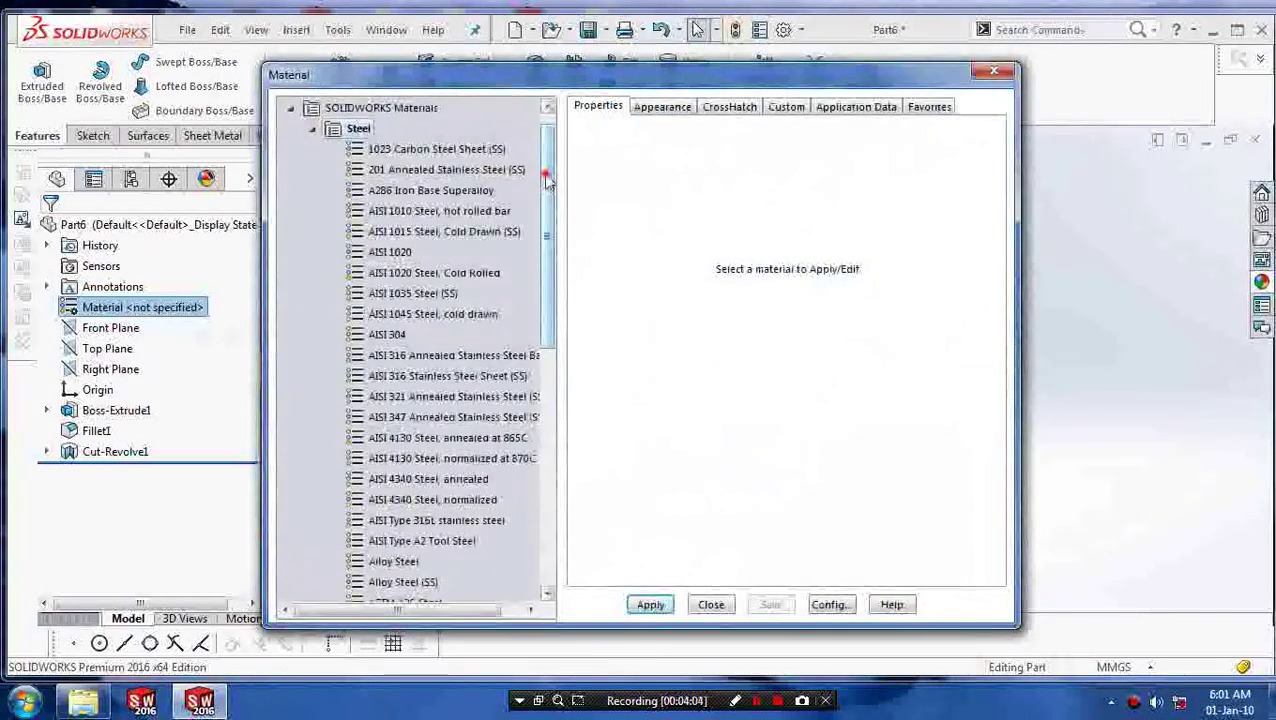
scroll(540, 228, "down", 2)
scroll(540, 228, "down", 2)
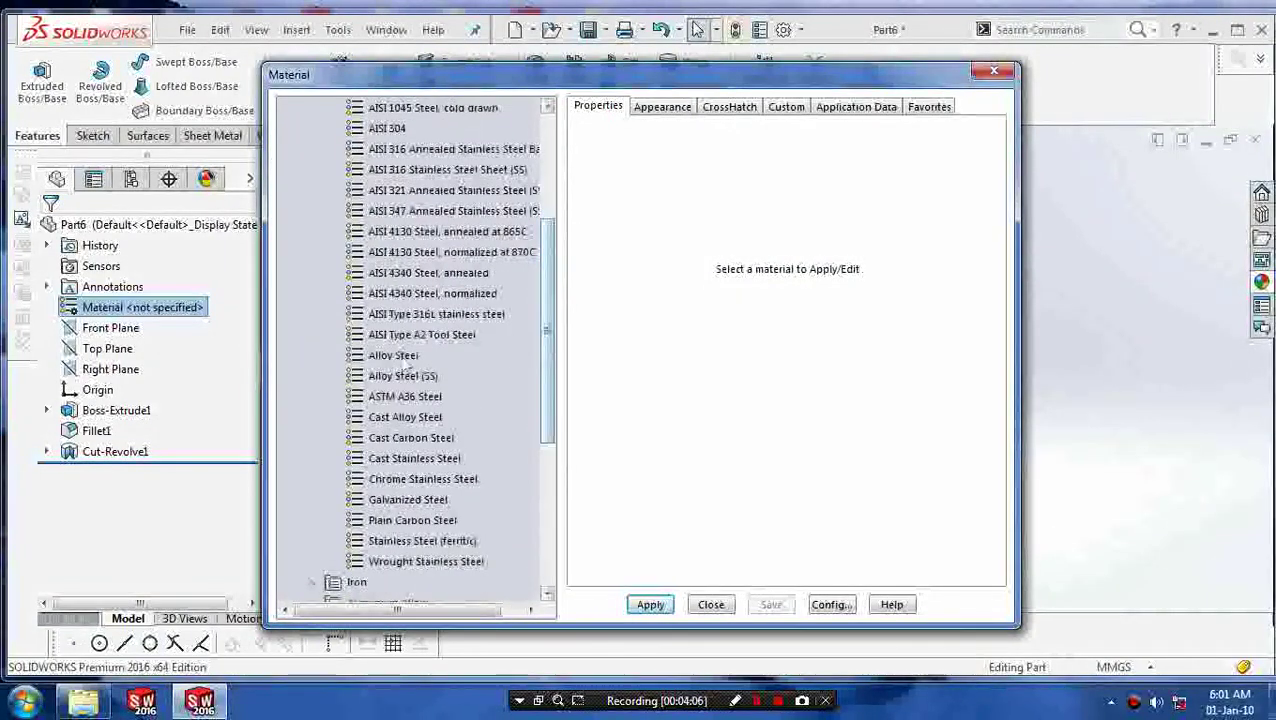
left_click(390, 357)
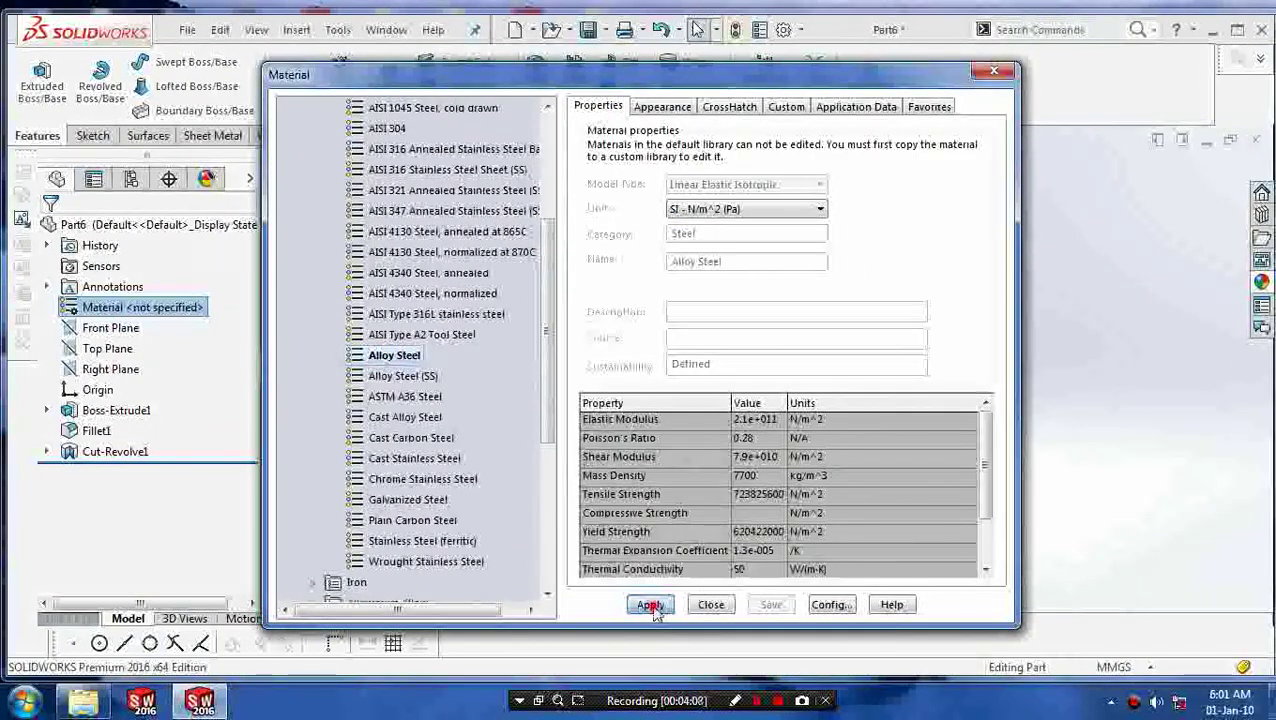